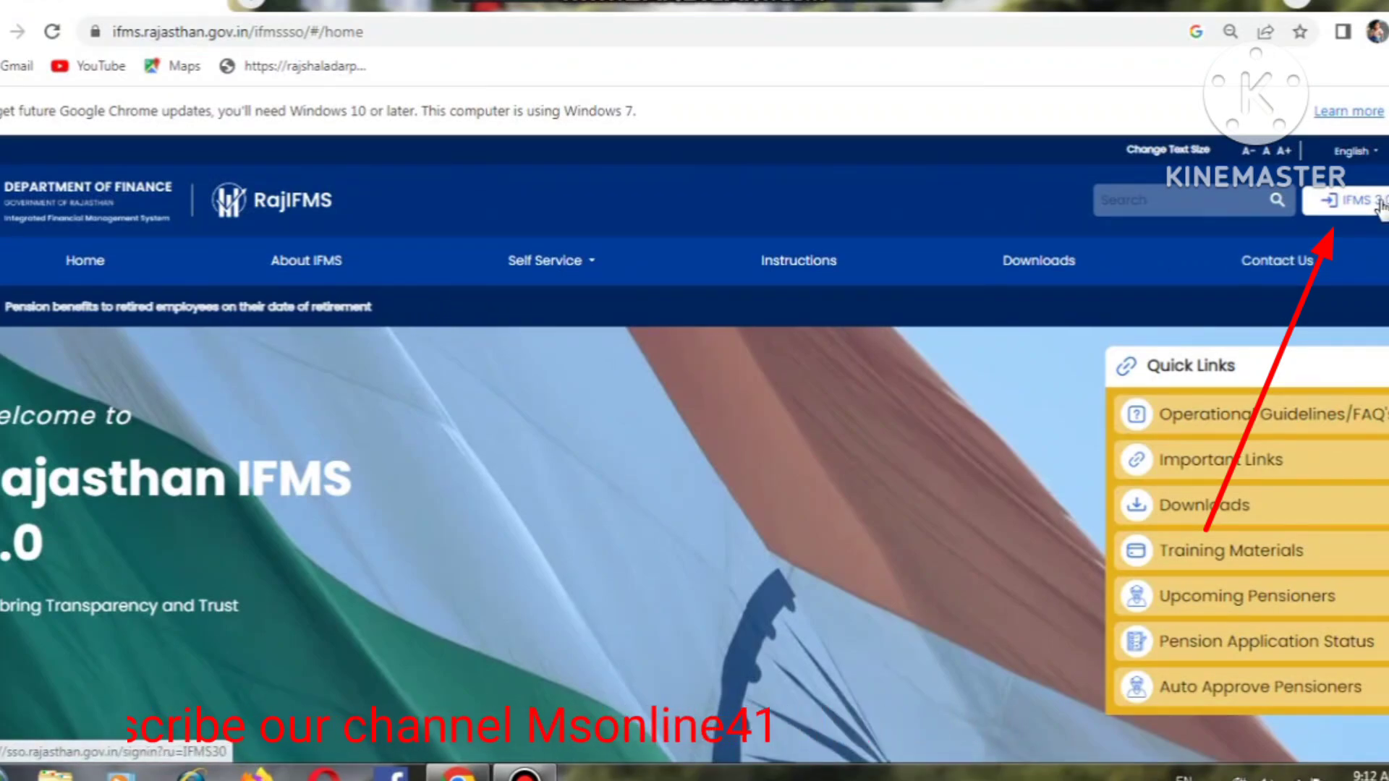
# Step: Log in to IFMS 3.0 with the captcha, ending the earlier active session
pyautogui.click(1381, 205)
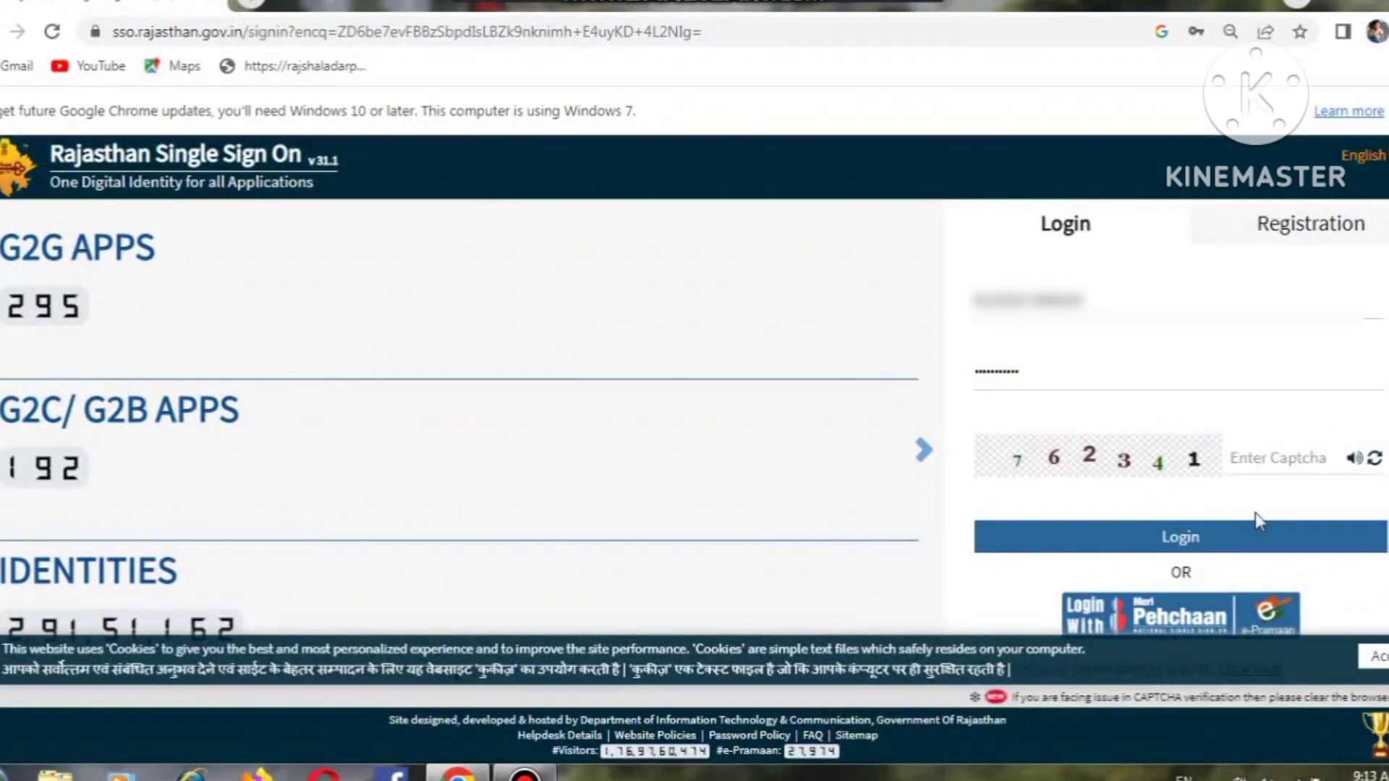
pyautogui.click(1260, 464)
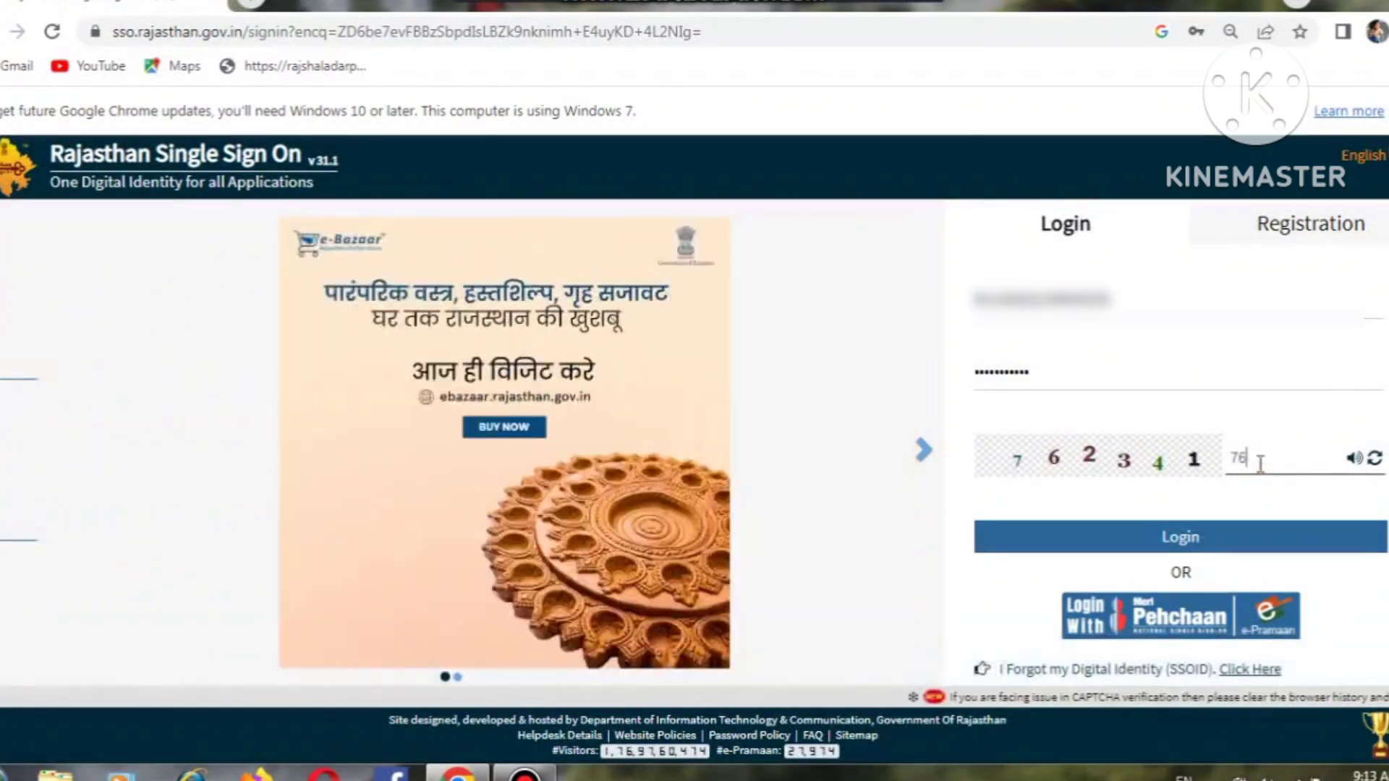
pyautogui.write('7623')
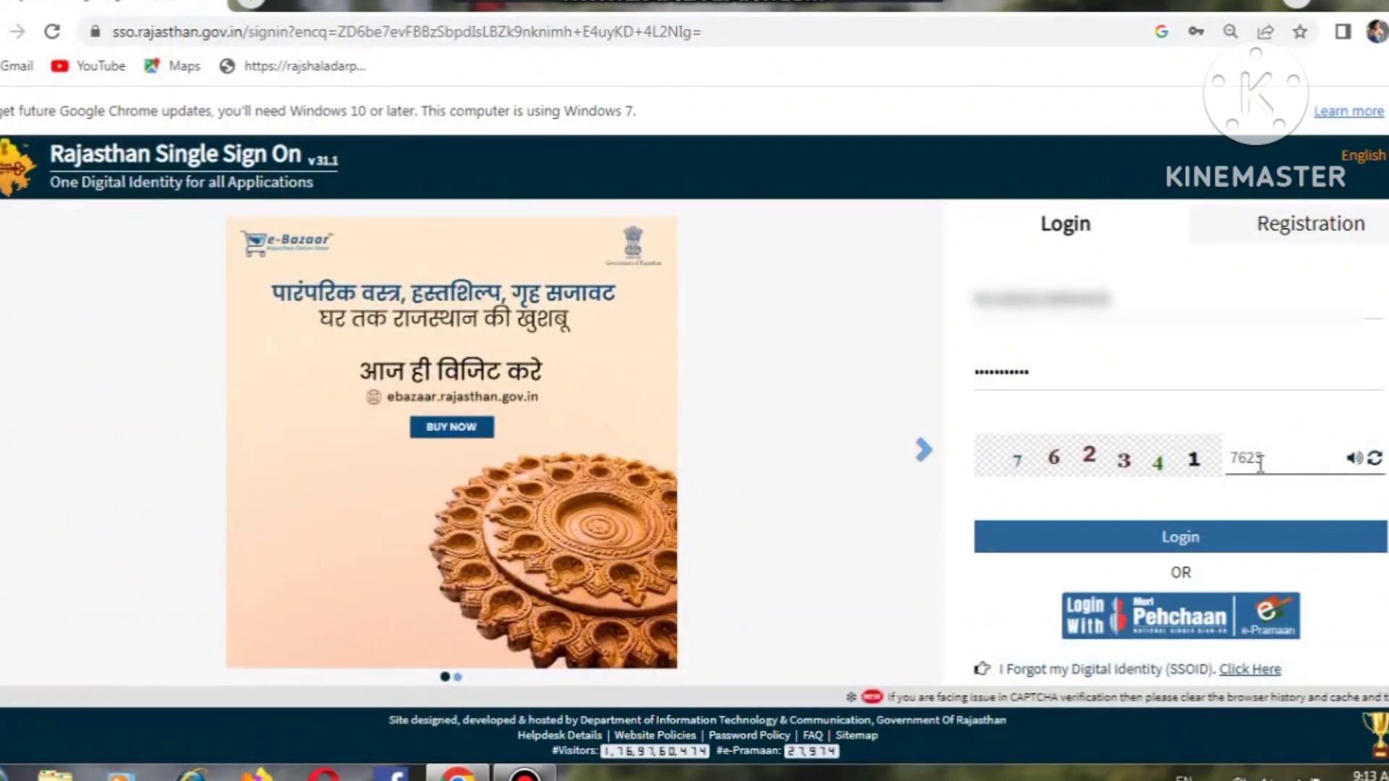
pyautogui.write('41')
pyautogui.click(1190, 546)
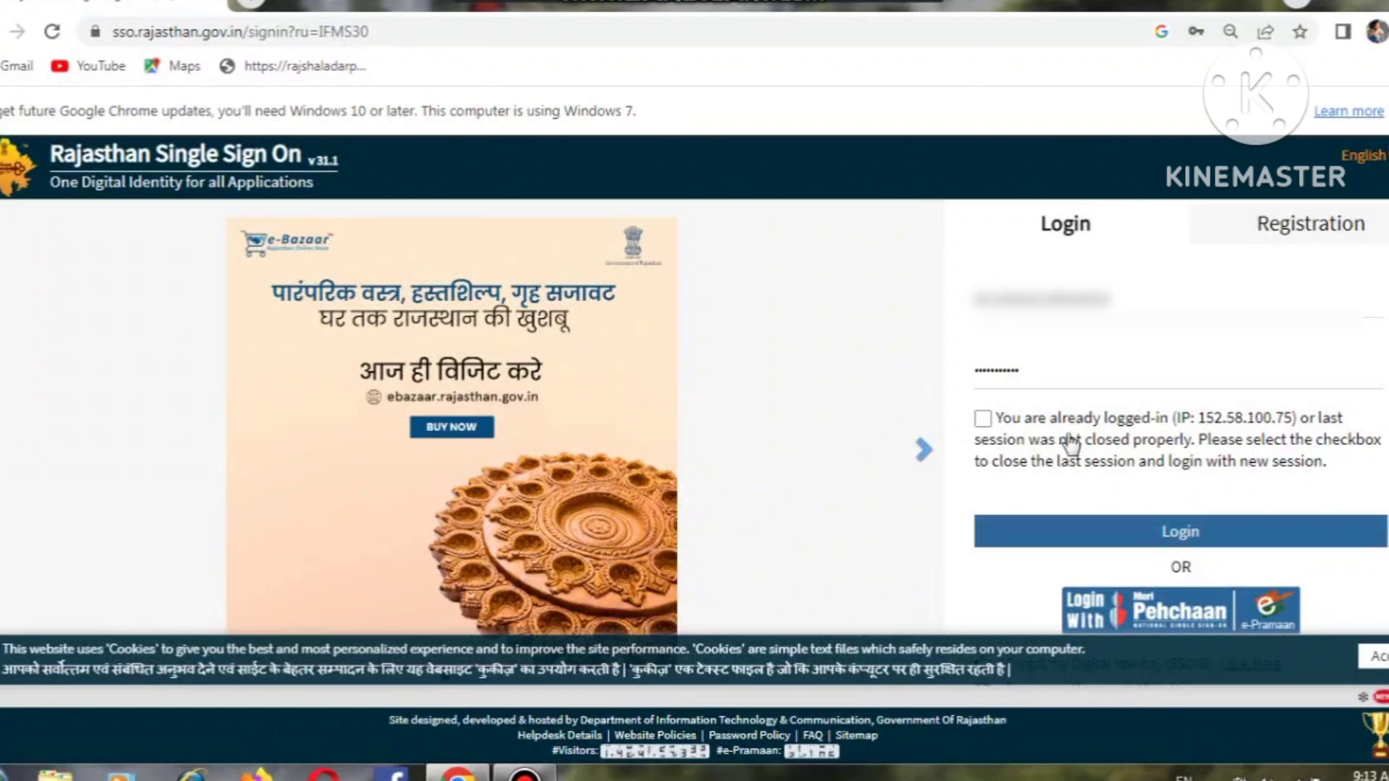
pyautogui.click(983, 418)
pyautogui.click(1078, 533)
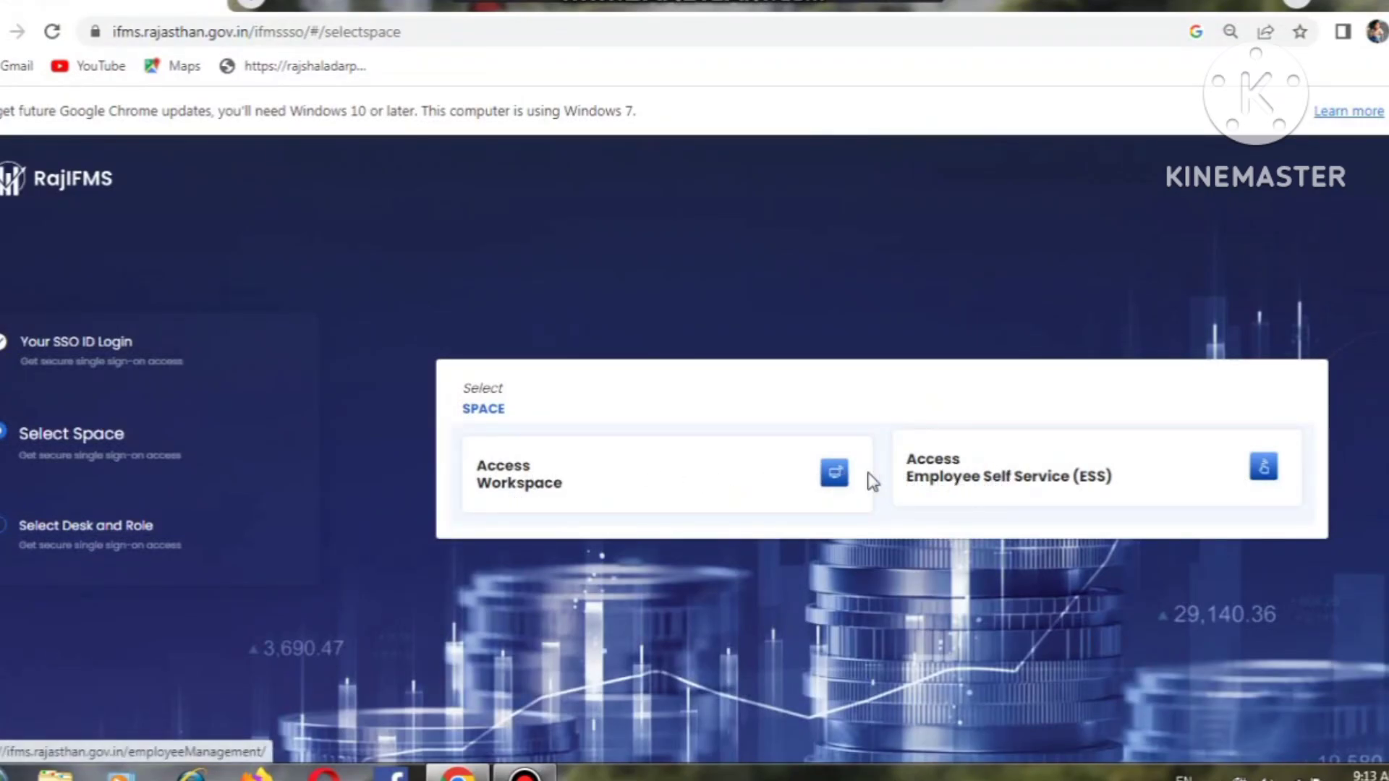
# Step: Enter the Workspace on DESK 2 with the DDO role
pyautogui.click(836, 473)
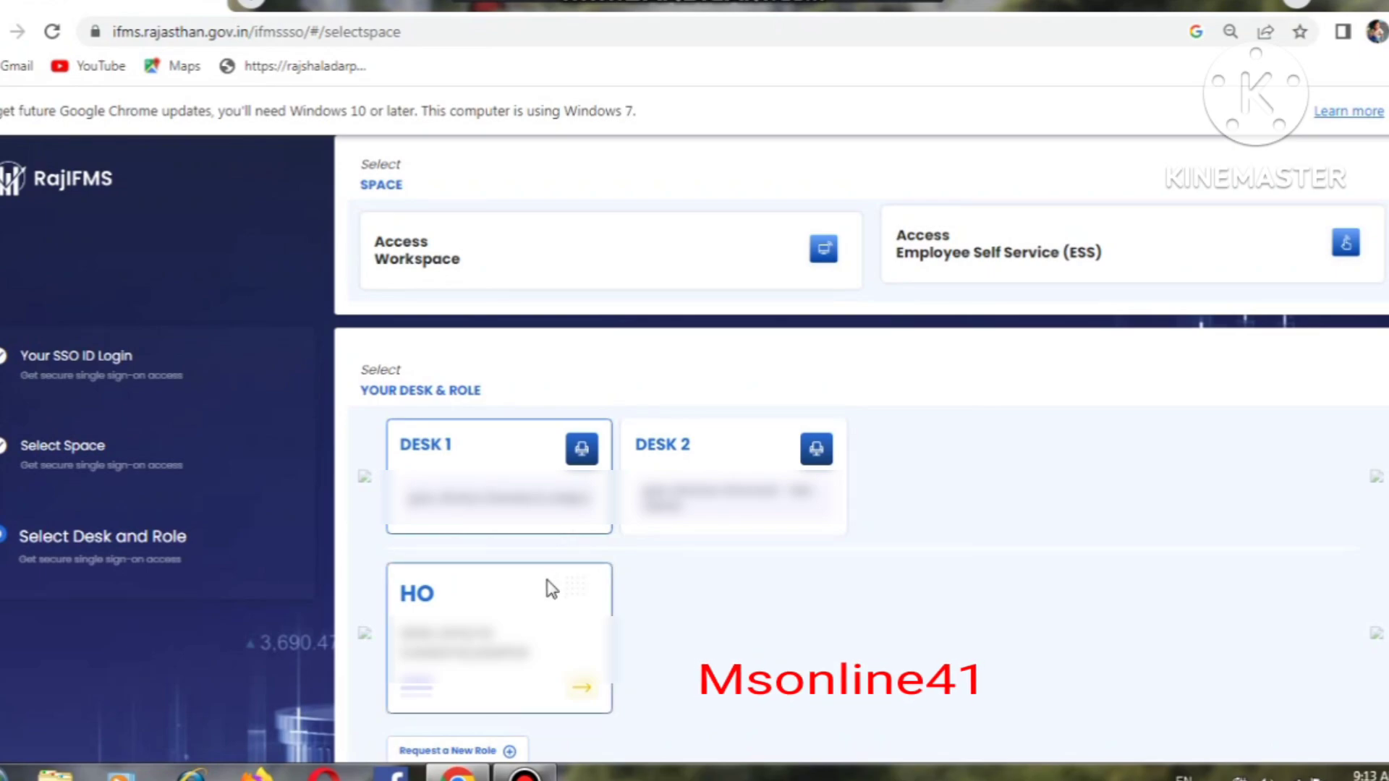
pyautogui.click(819, 449)
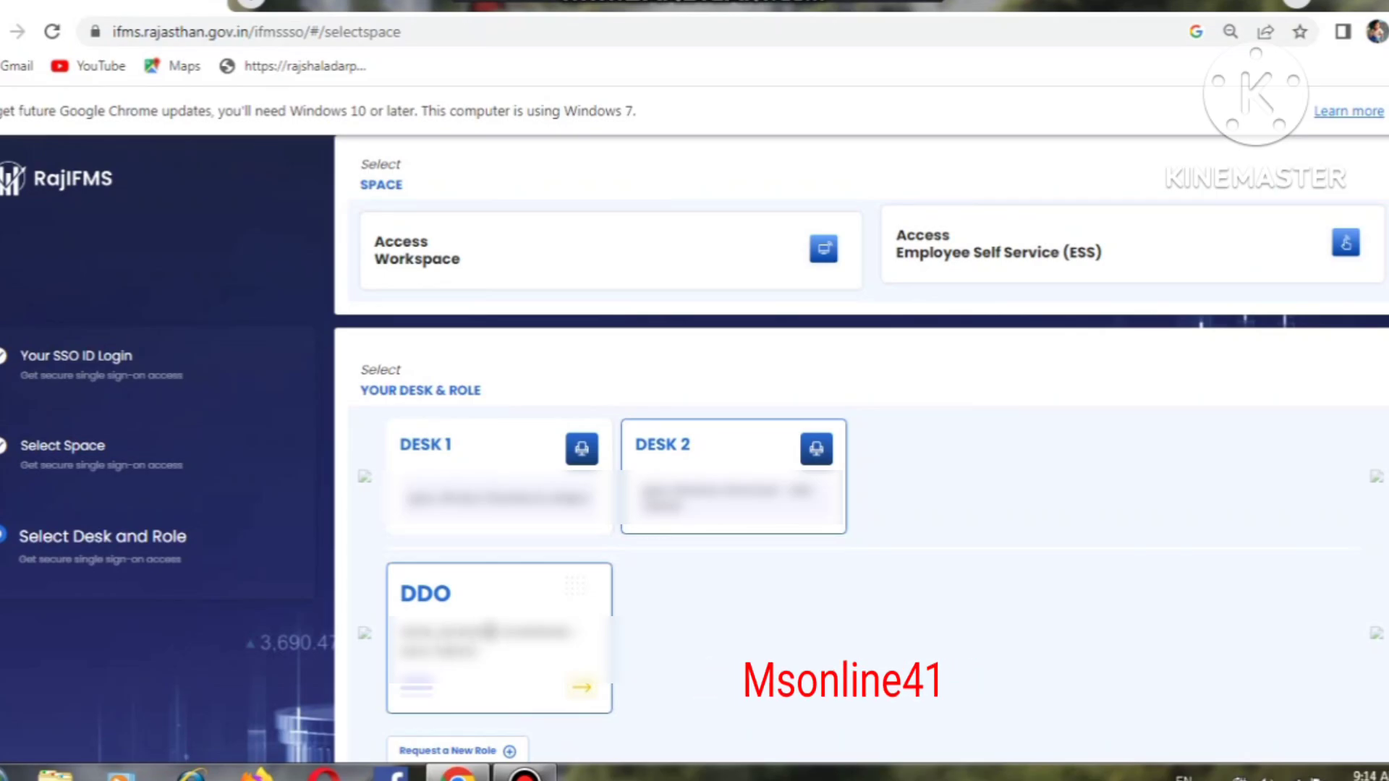
pyautogui.click(490, 631)
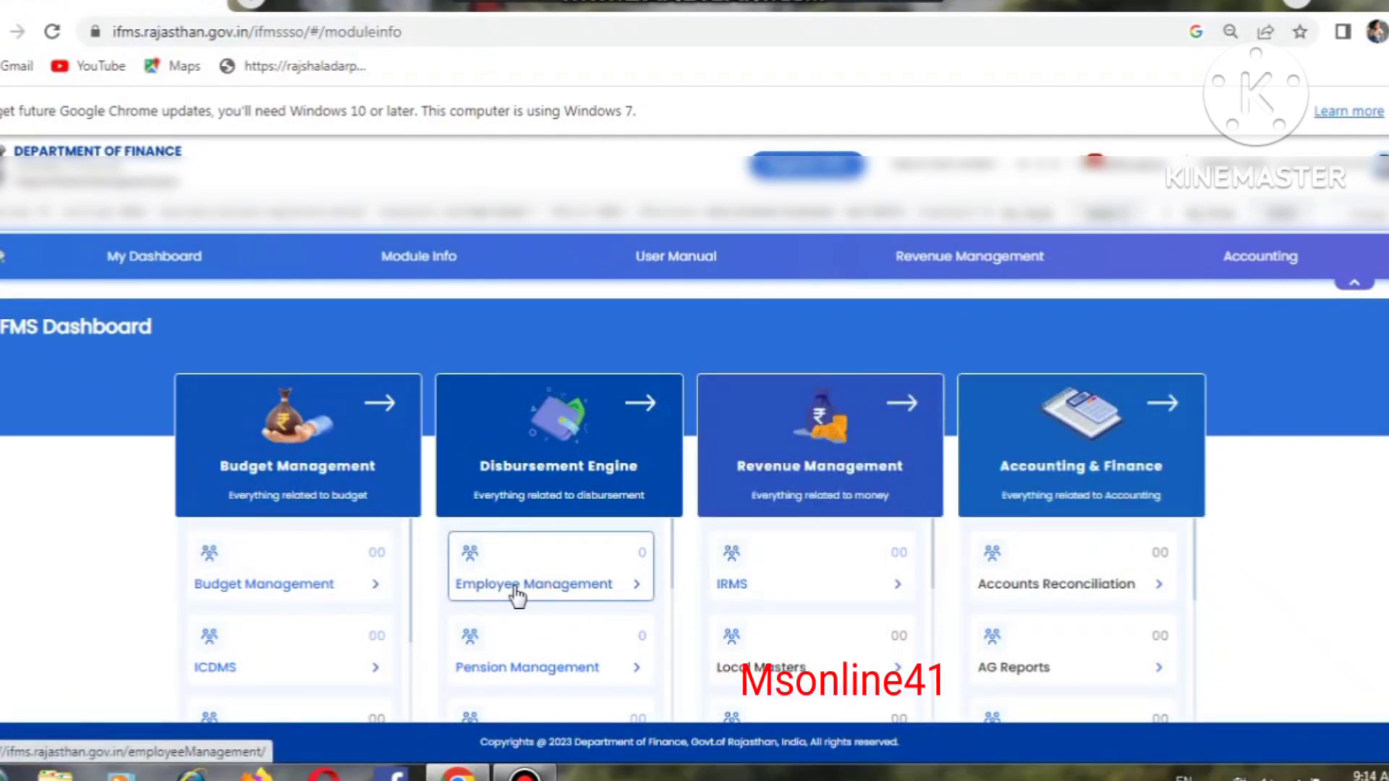
# Step: Open Employee Management and go to Employee Modification > Profile Modification's employee list
pyautogui.click(539, 587)
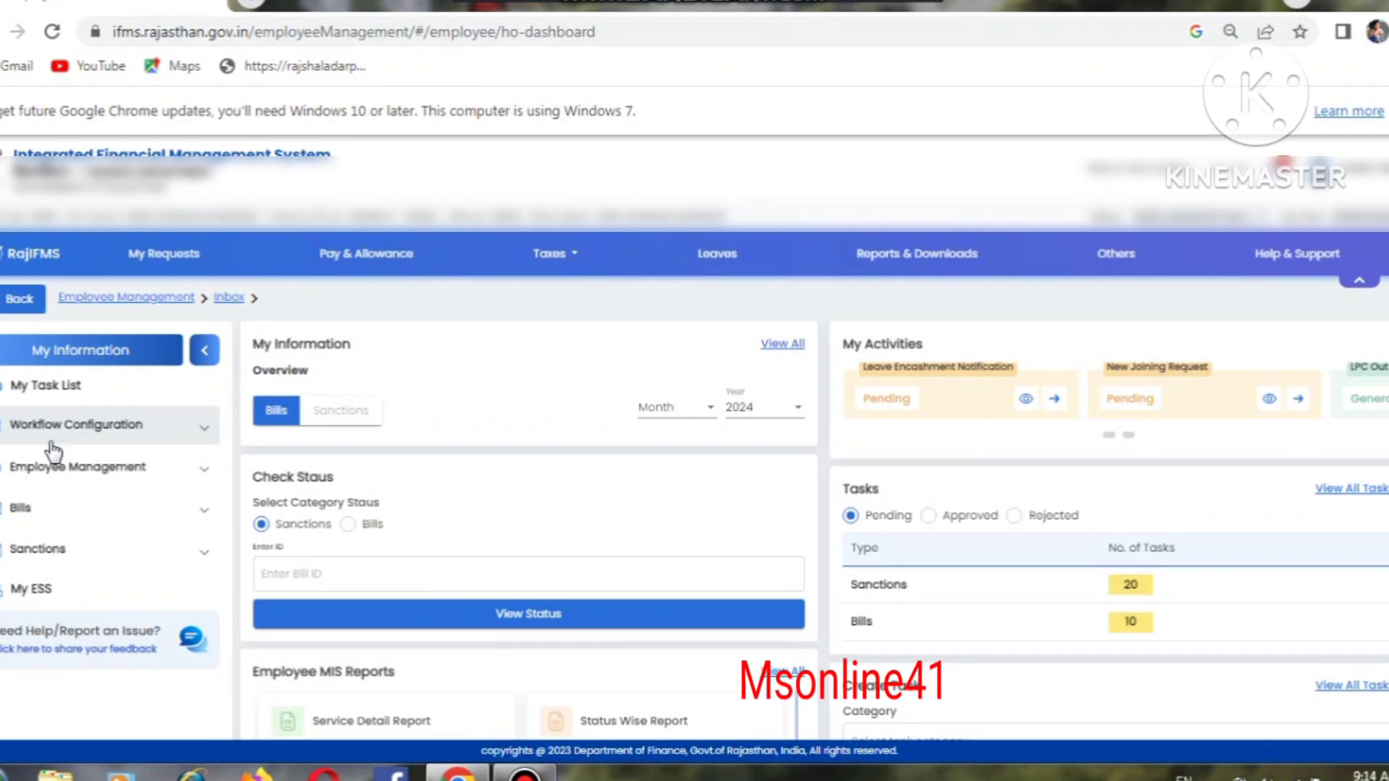
pyautogui.click(136, 470)
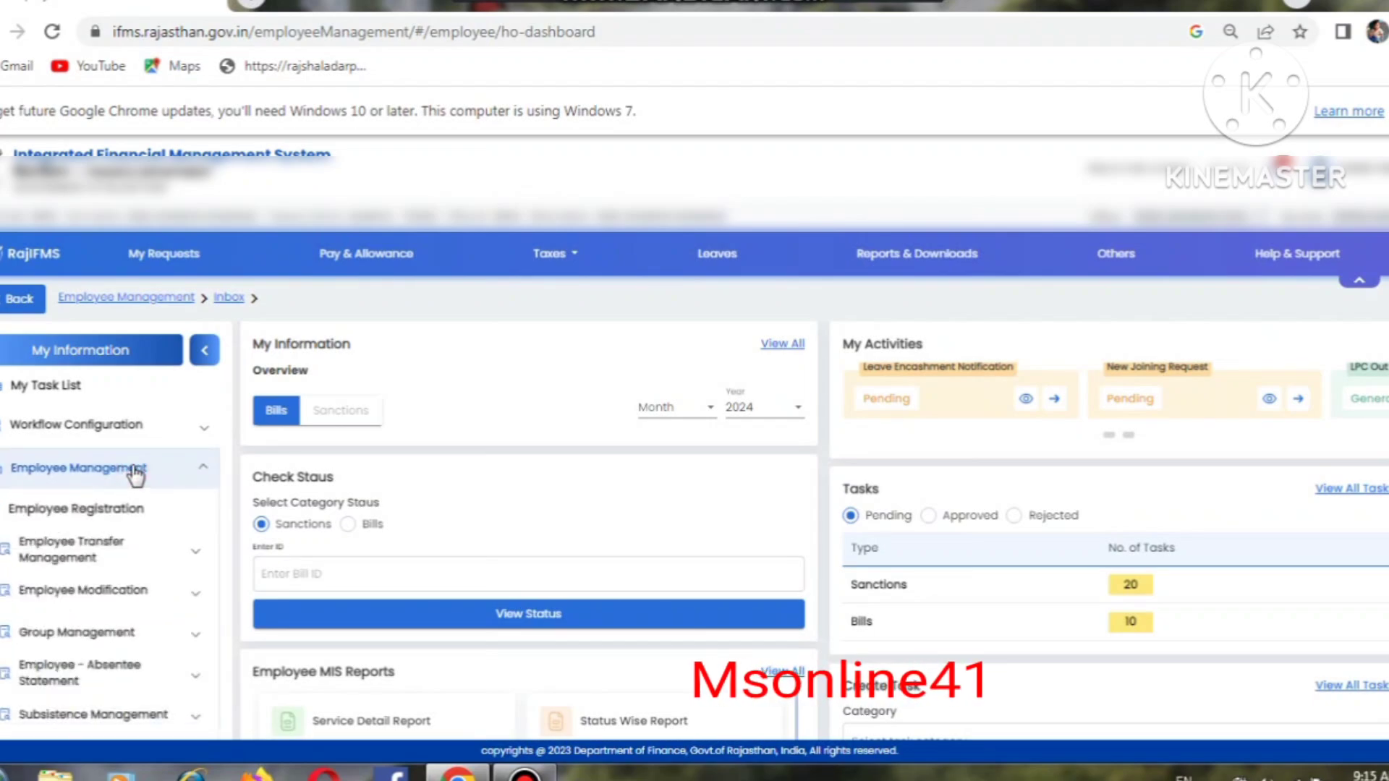
pyautogui.click(77, 558)
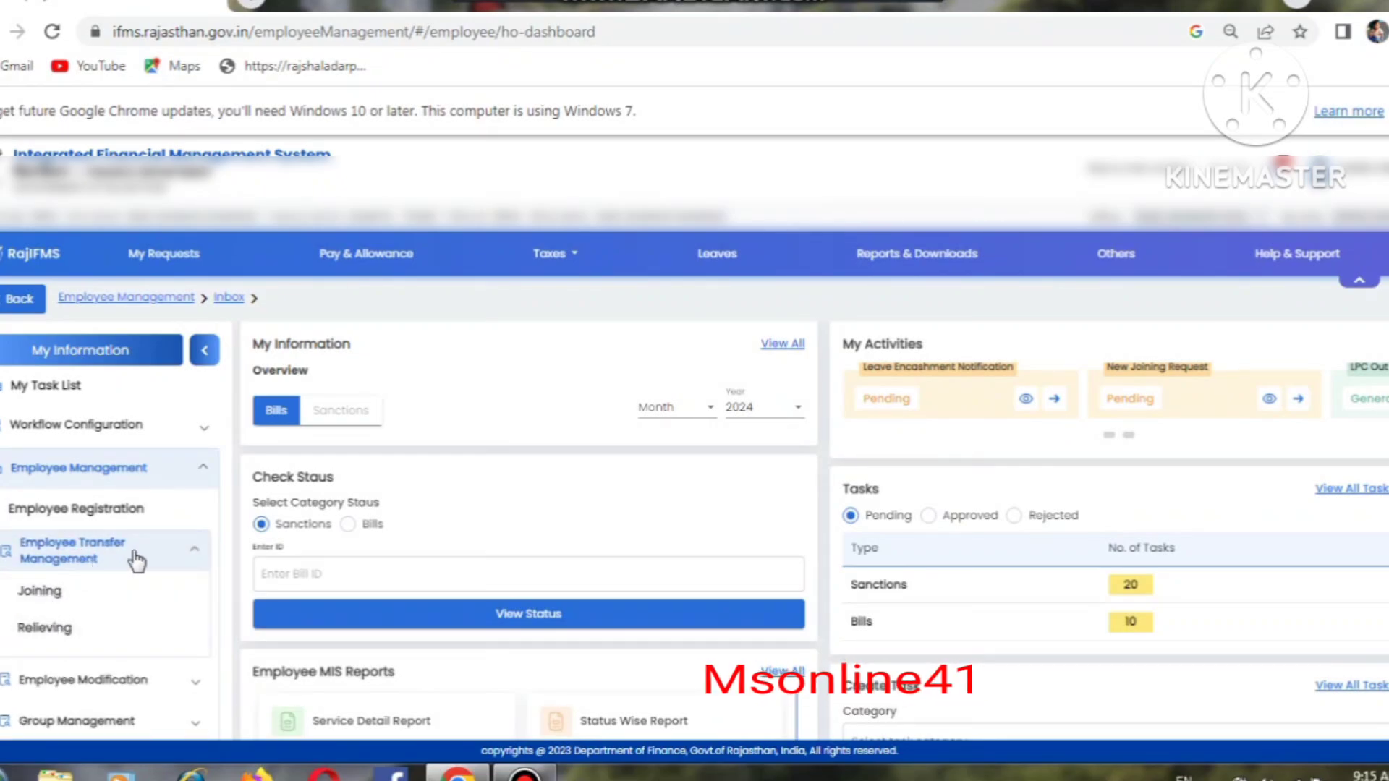
pyautogui.click(195, 558)
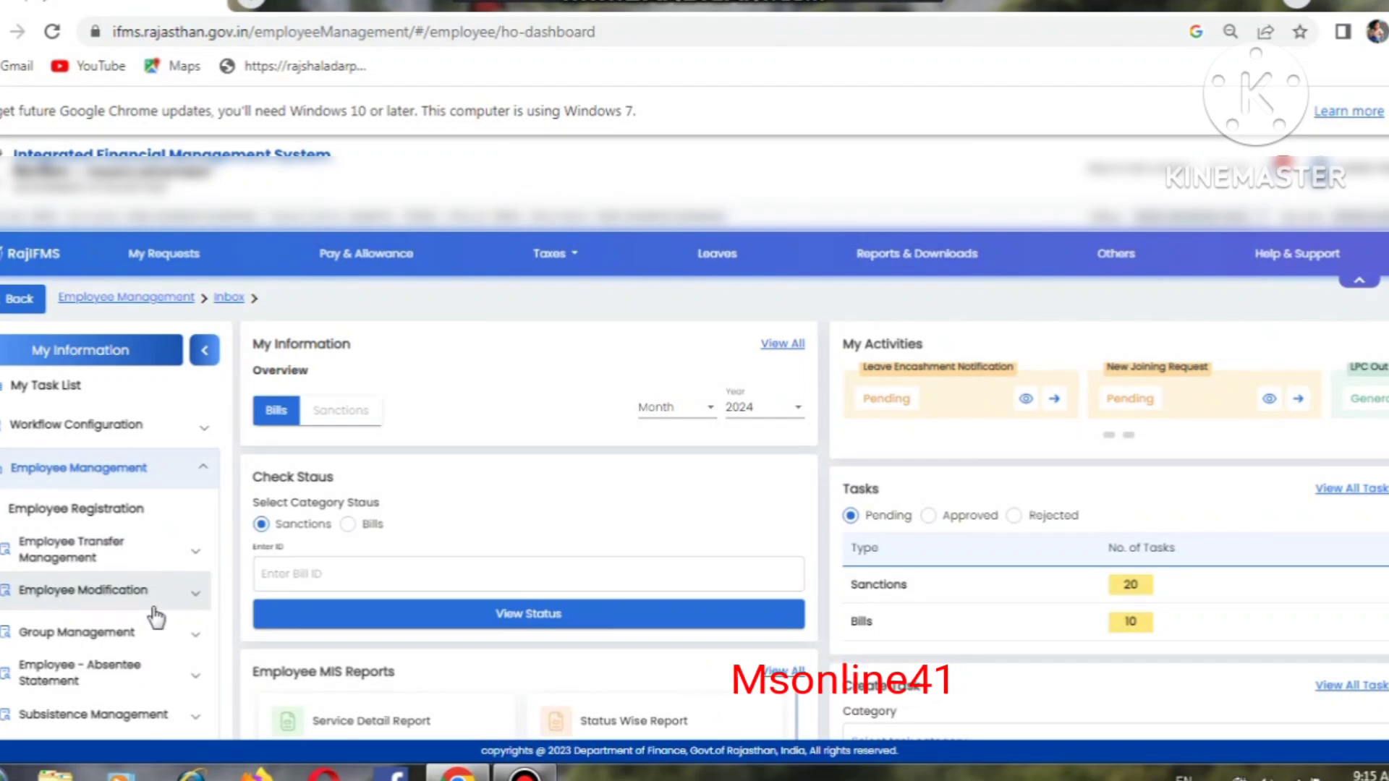
pyautogui.click(197, 594)
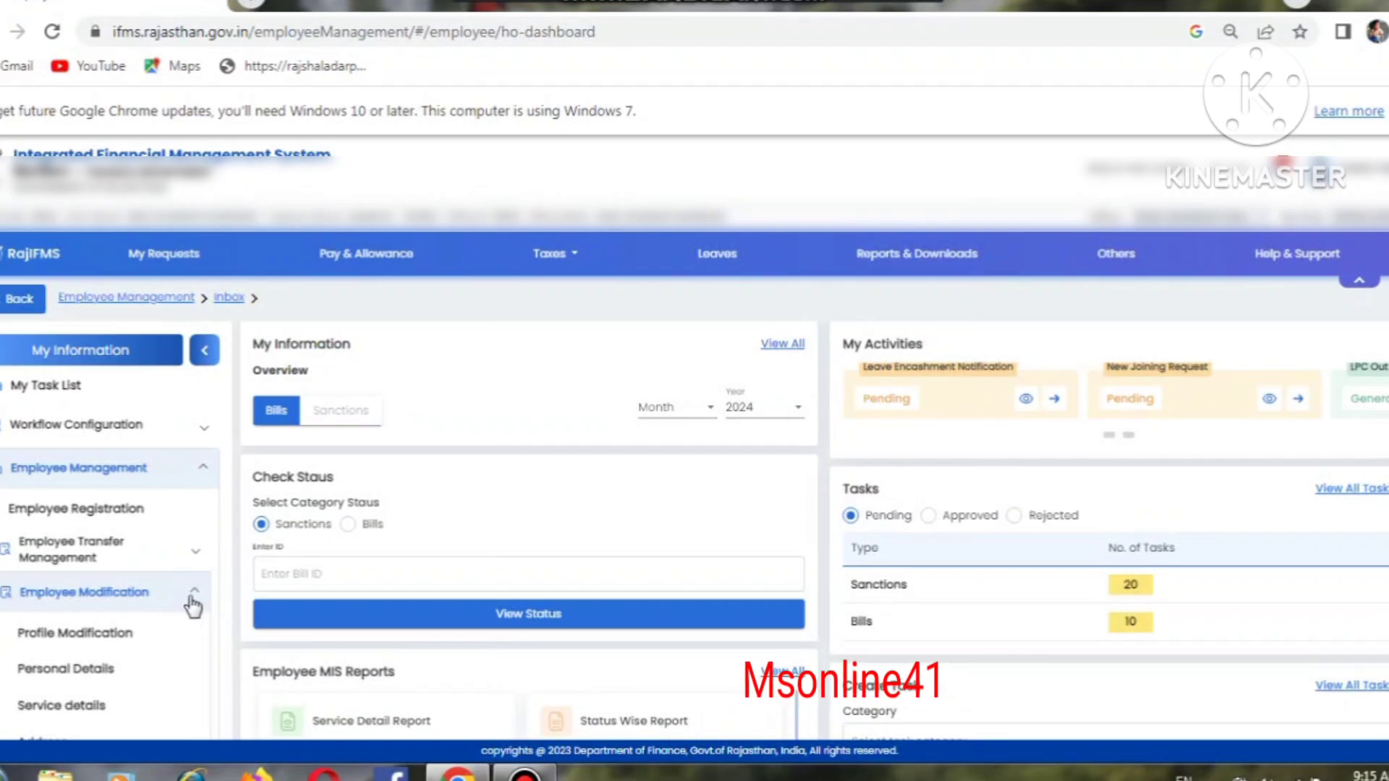
pyautogui.click(78, 674)
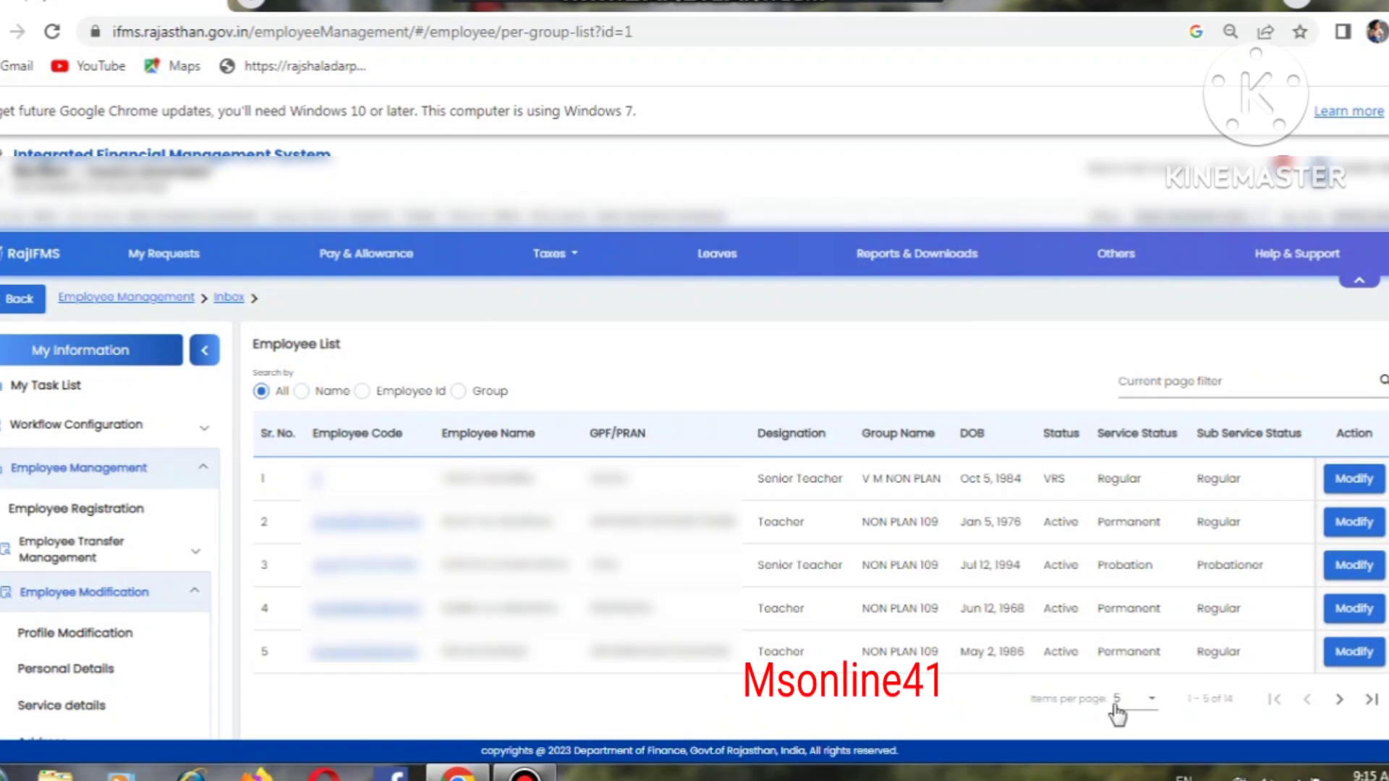
# Step: Keep 5 rows per page and open row 2, the NON PLAN 109 Teacher, for modification
pyautogui.click(1154, 702)
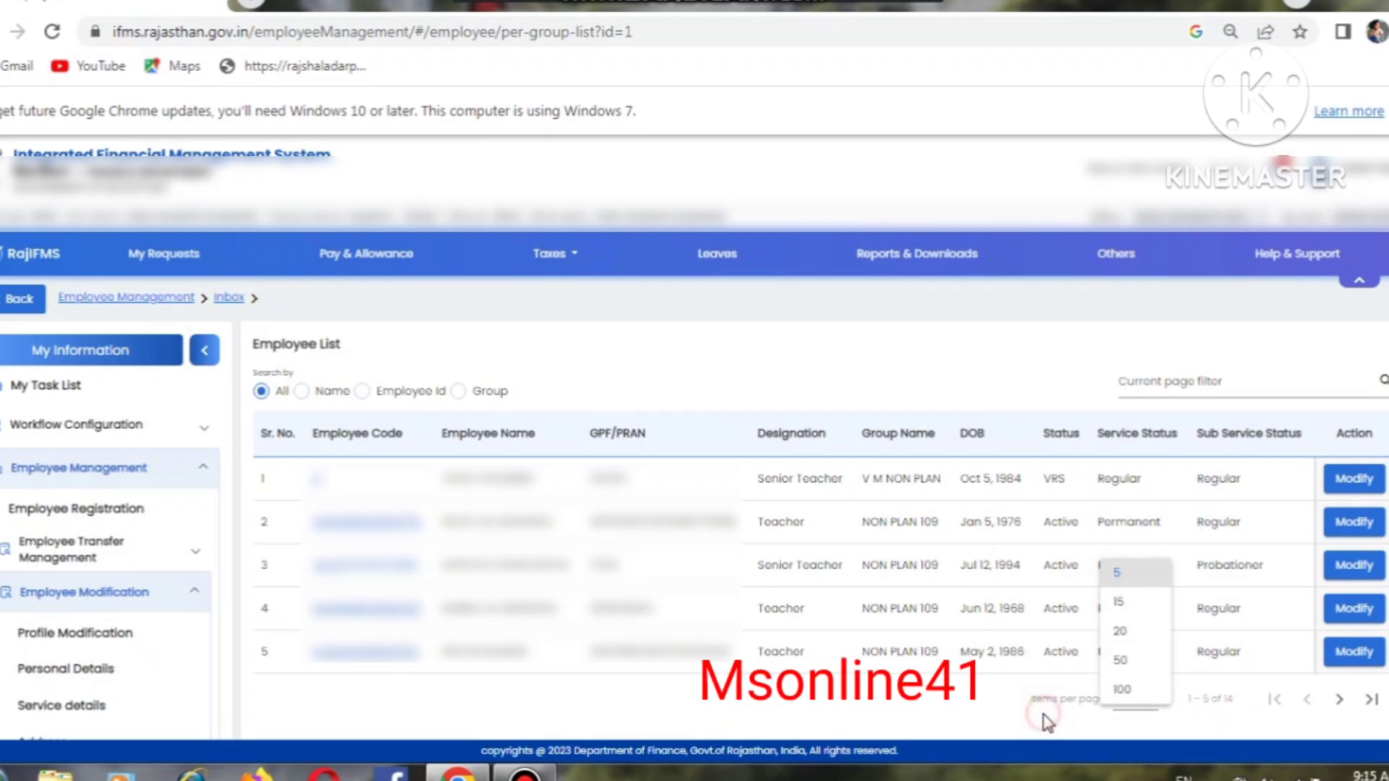
pyautogui.click(1150, 718)
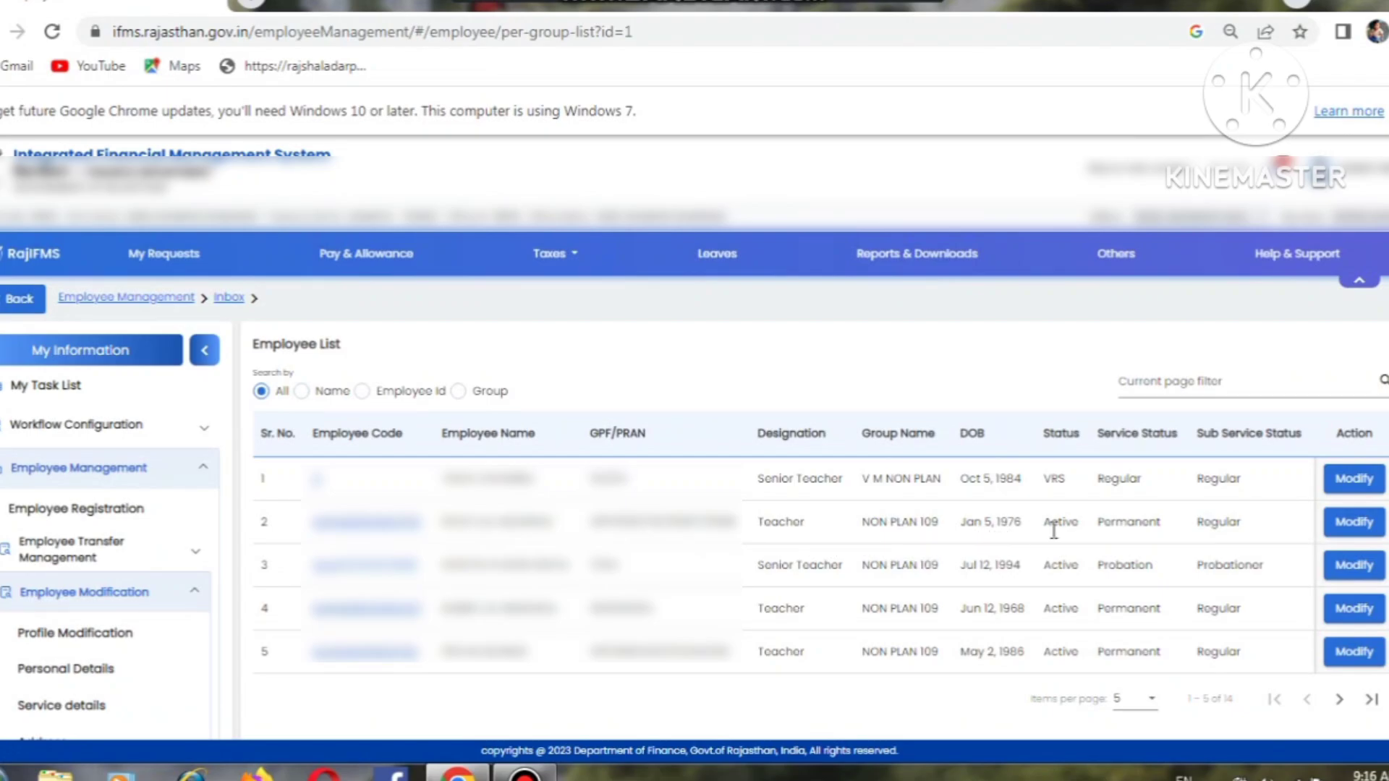
pyautogui.click(1347, 524)
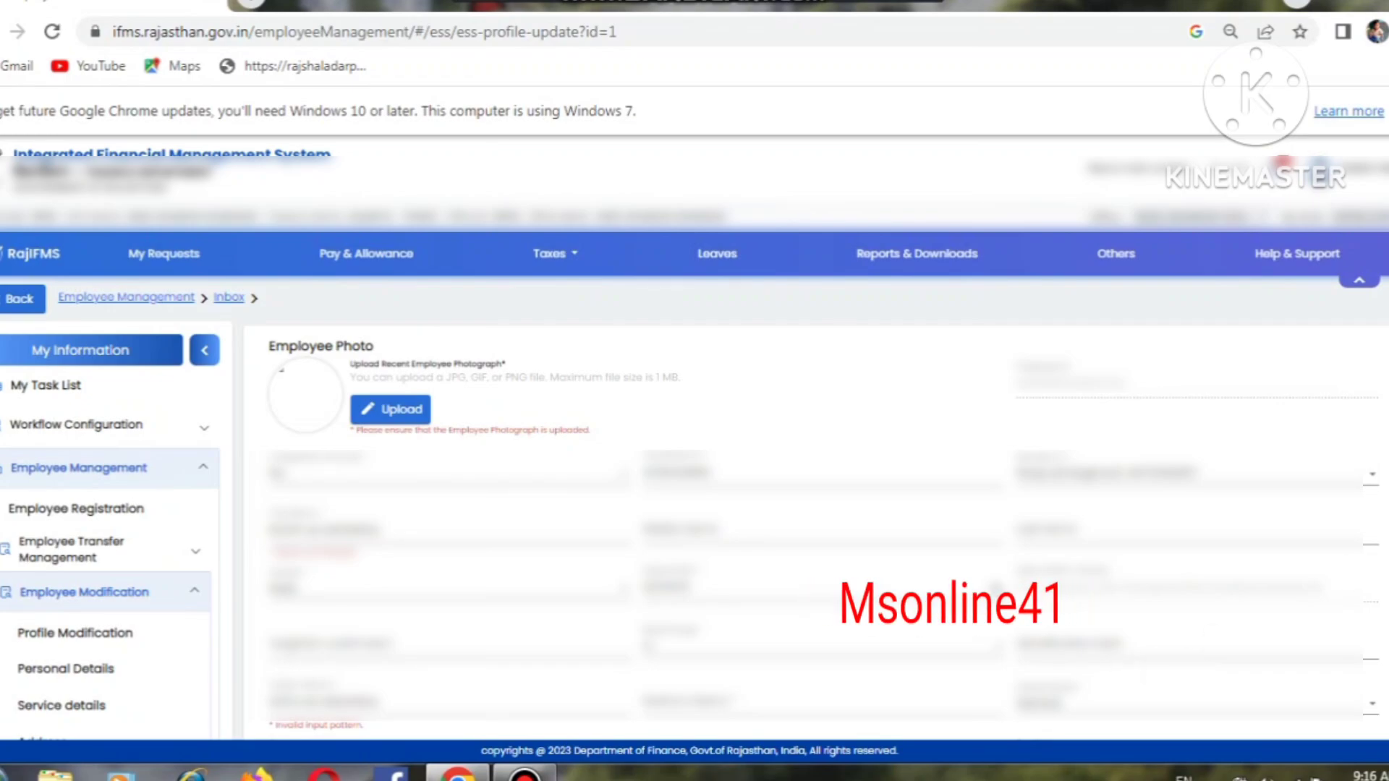
# Step: Scroll through the profile form and check the Documents Types list without choosing one
pyautogui.scroll(-2, 695, 506)
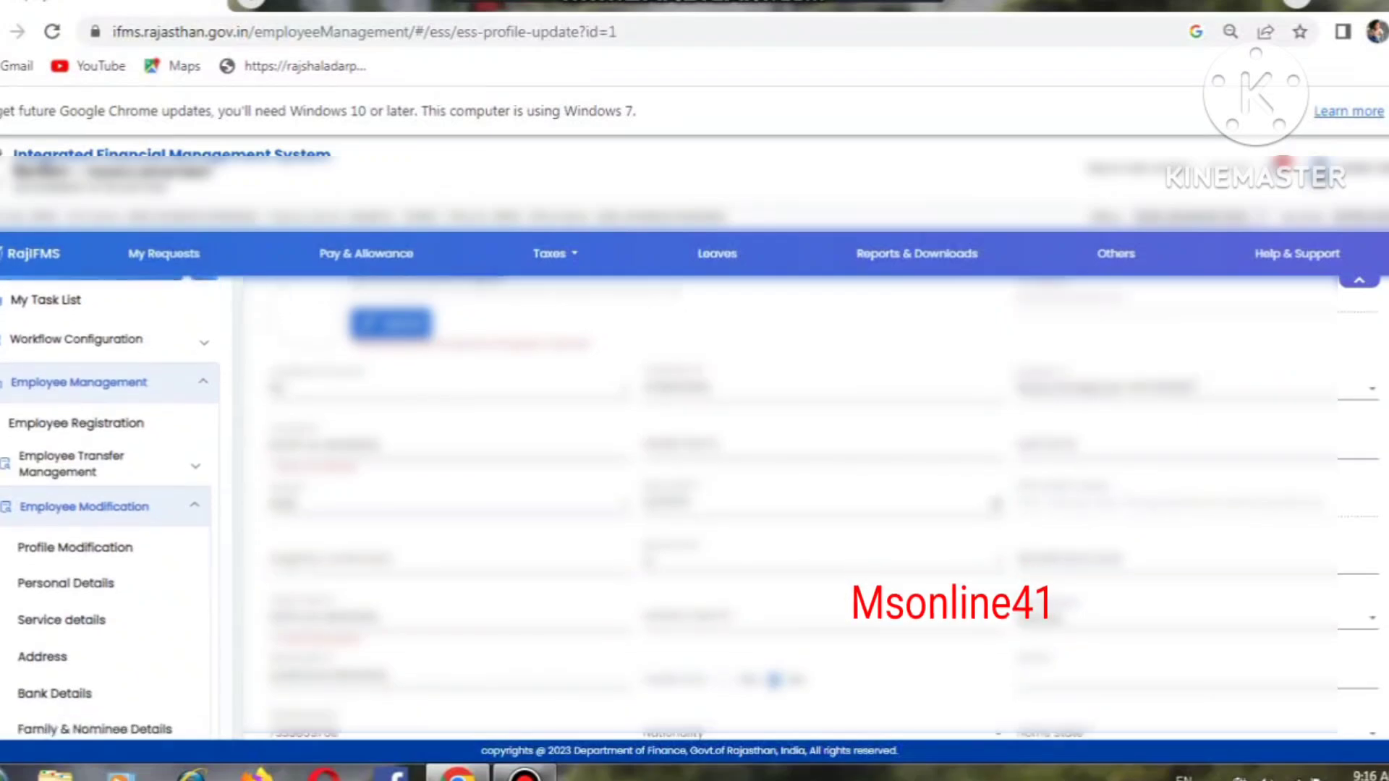
pyautogui.scroll(-1, 694, 506)
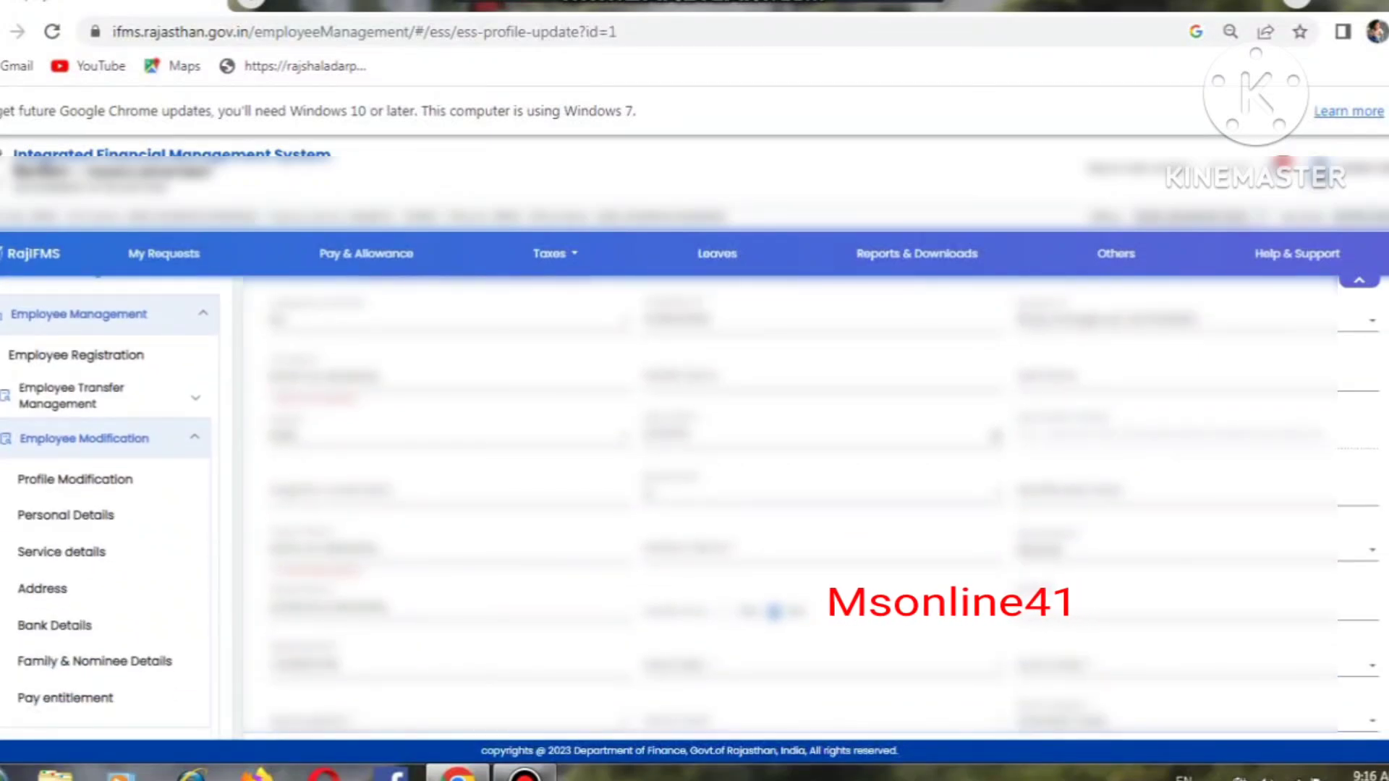
pyautogui.scroll(-2, 694, 507)
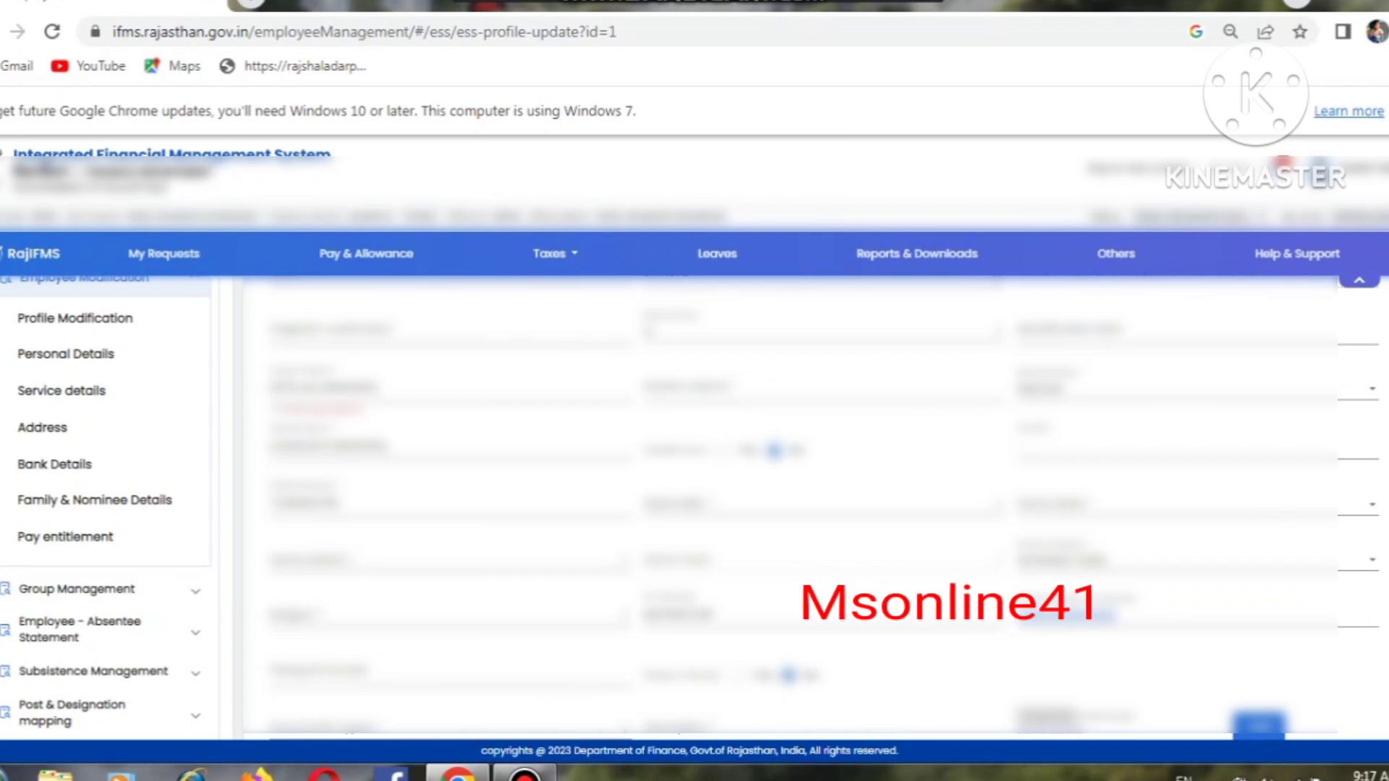
pyautogui.scroll(-2, 690, 506)
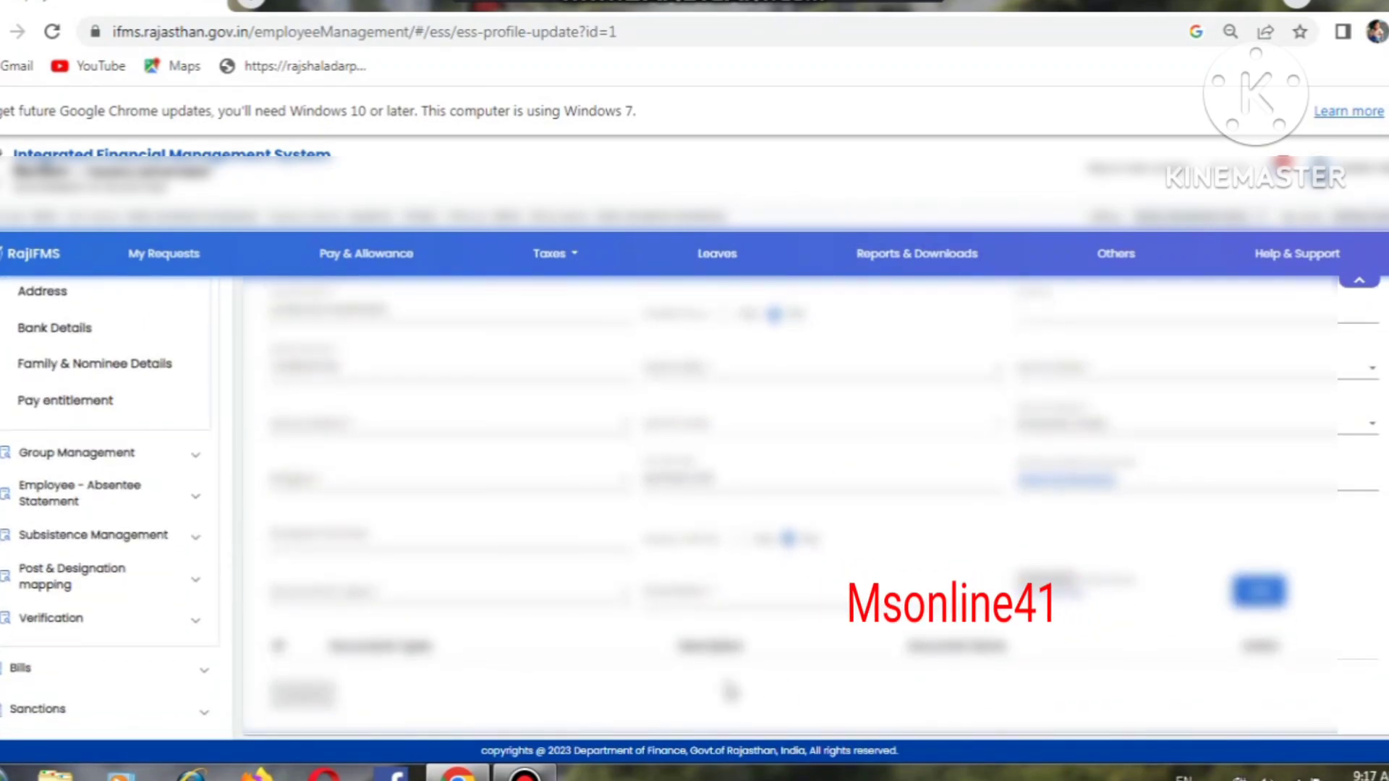
pyautogui.click(376, 601)
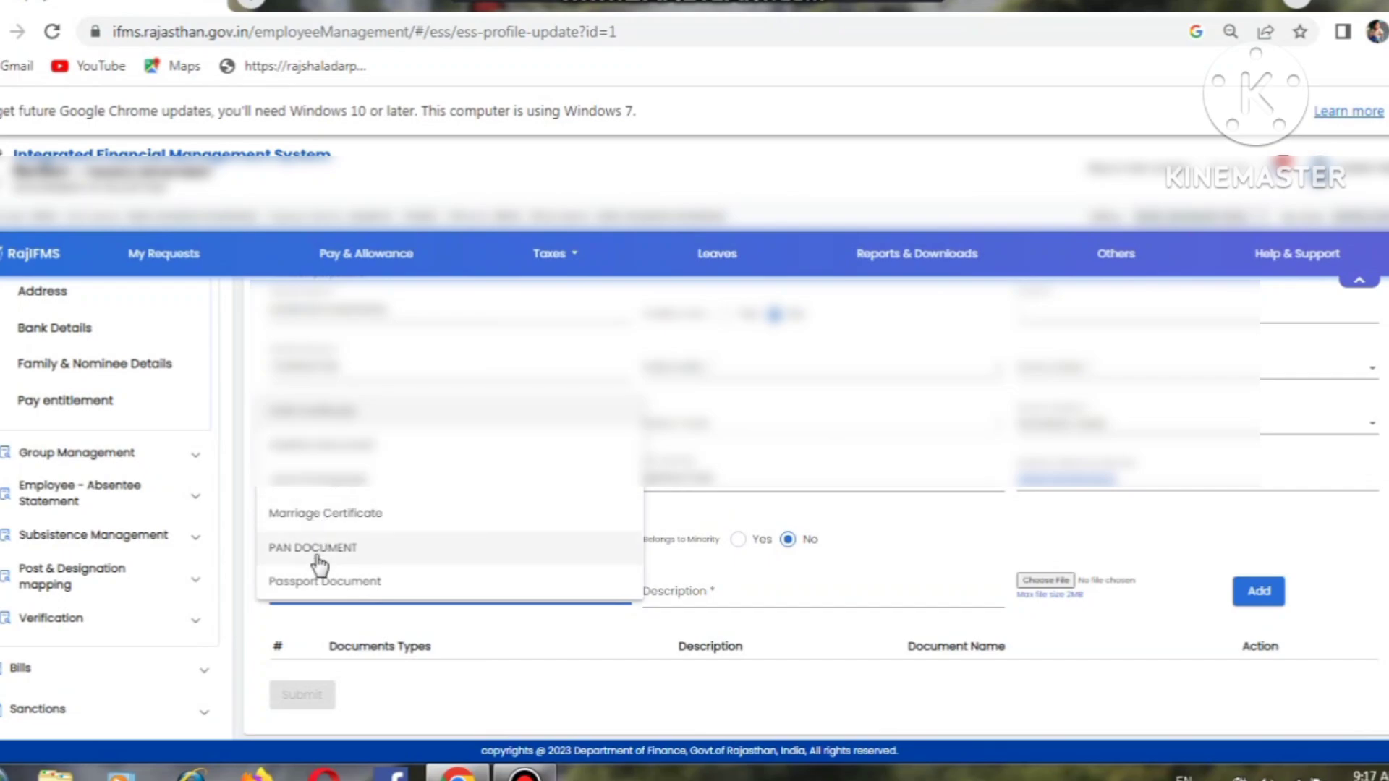
pyautogui.click(509, 651)
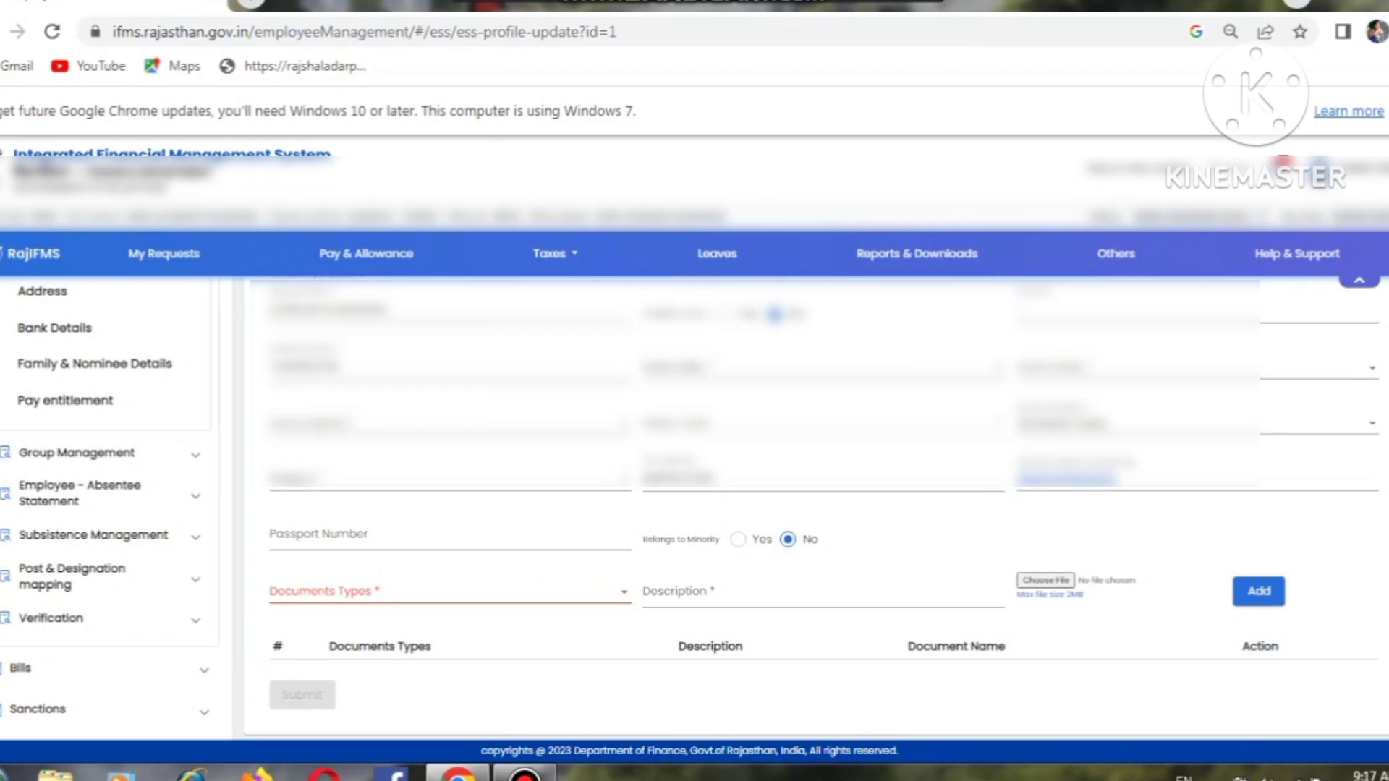
# Step: Open the Employee List under Employee Modification > Service details
pyautogui.scroll(1, 690, 507)
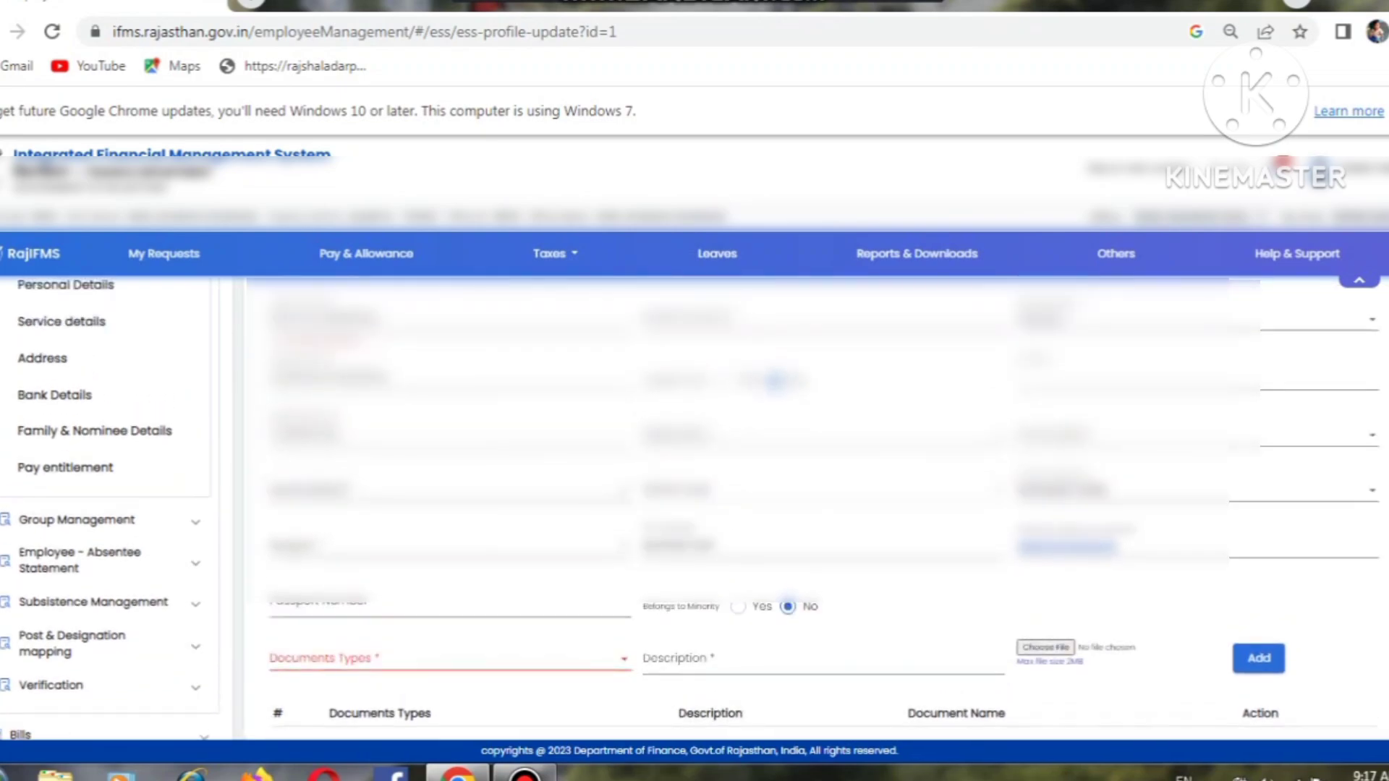
pyautogui.scroll(1, 832, 388)
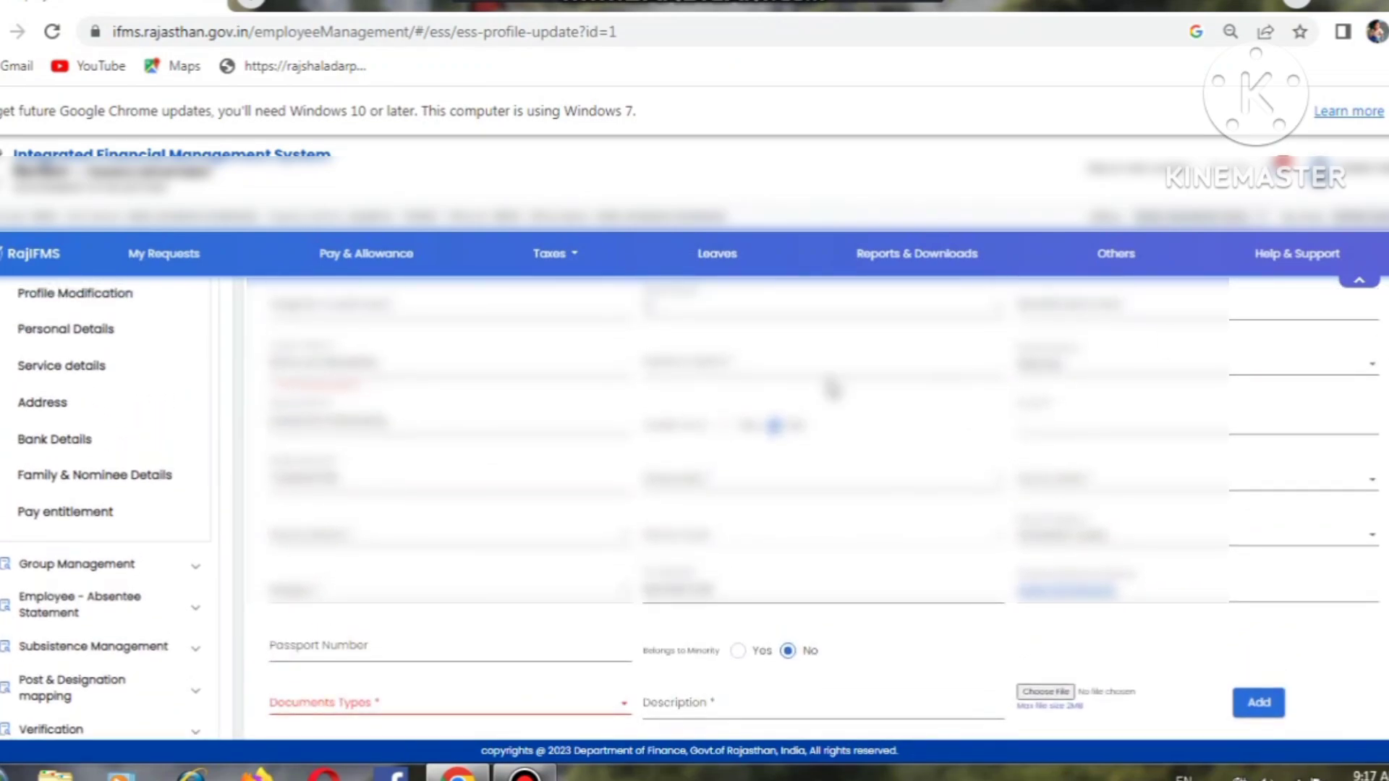
pyautogui.click(54, 366)
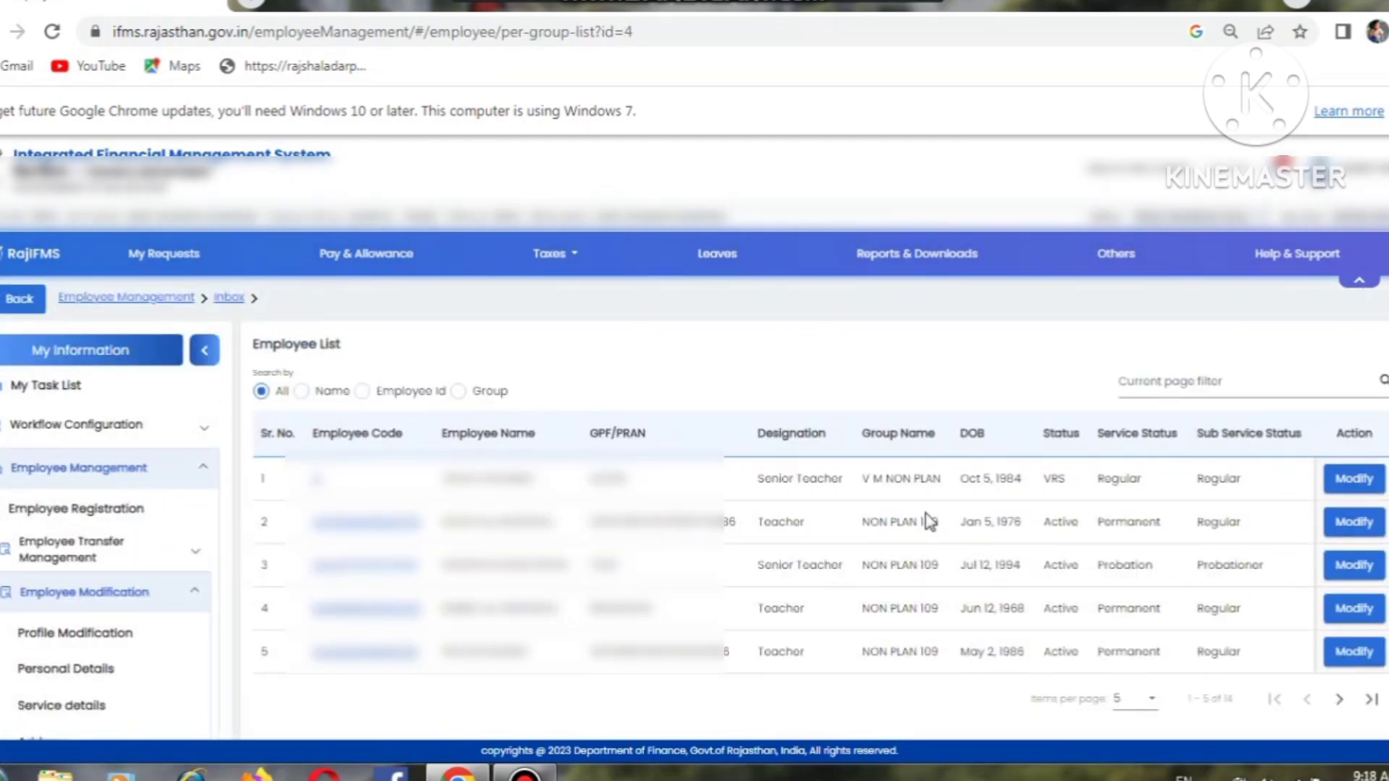
# Step: Open Service Details for the row 2 Teacher, Secondary Education Department, Bikaner
pyautogui.click(1355, 527)
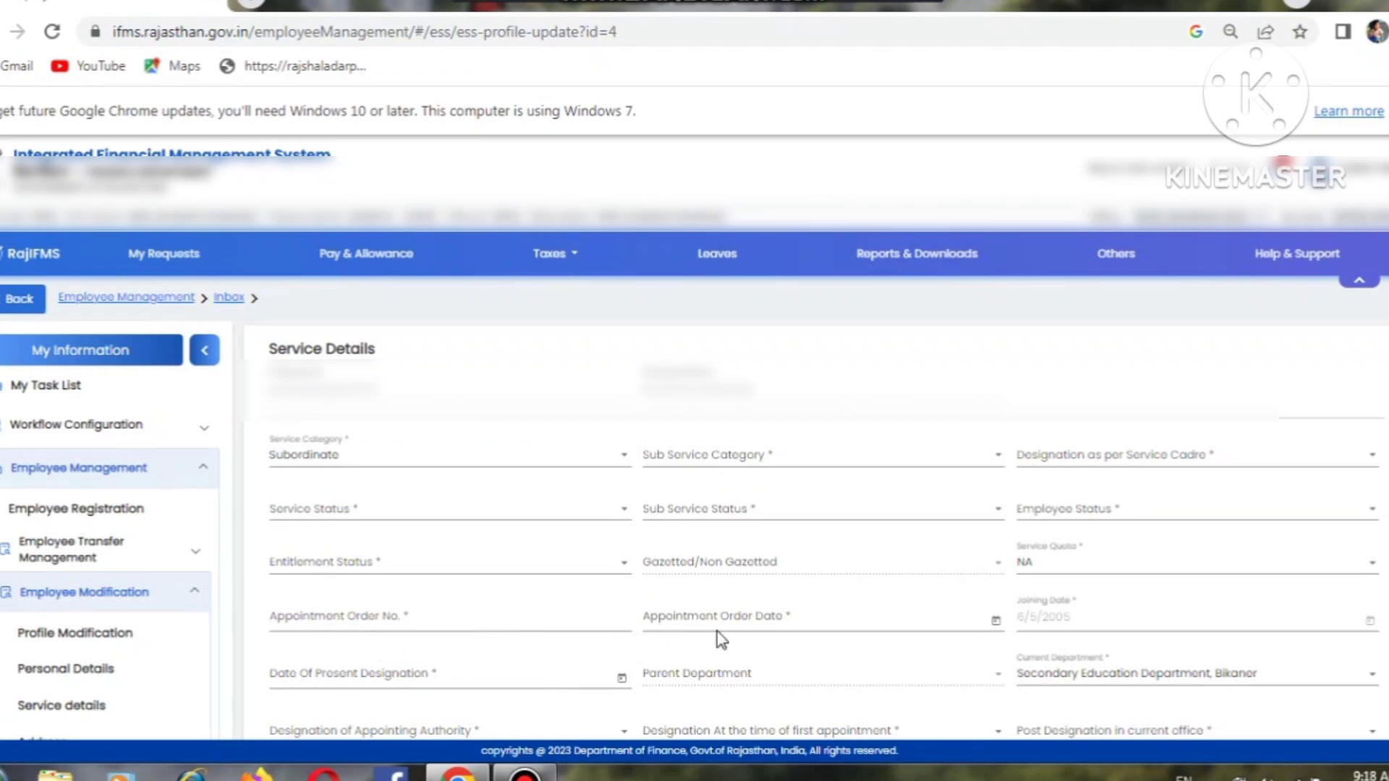
pyautogui.click(540, 634)
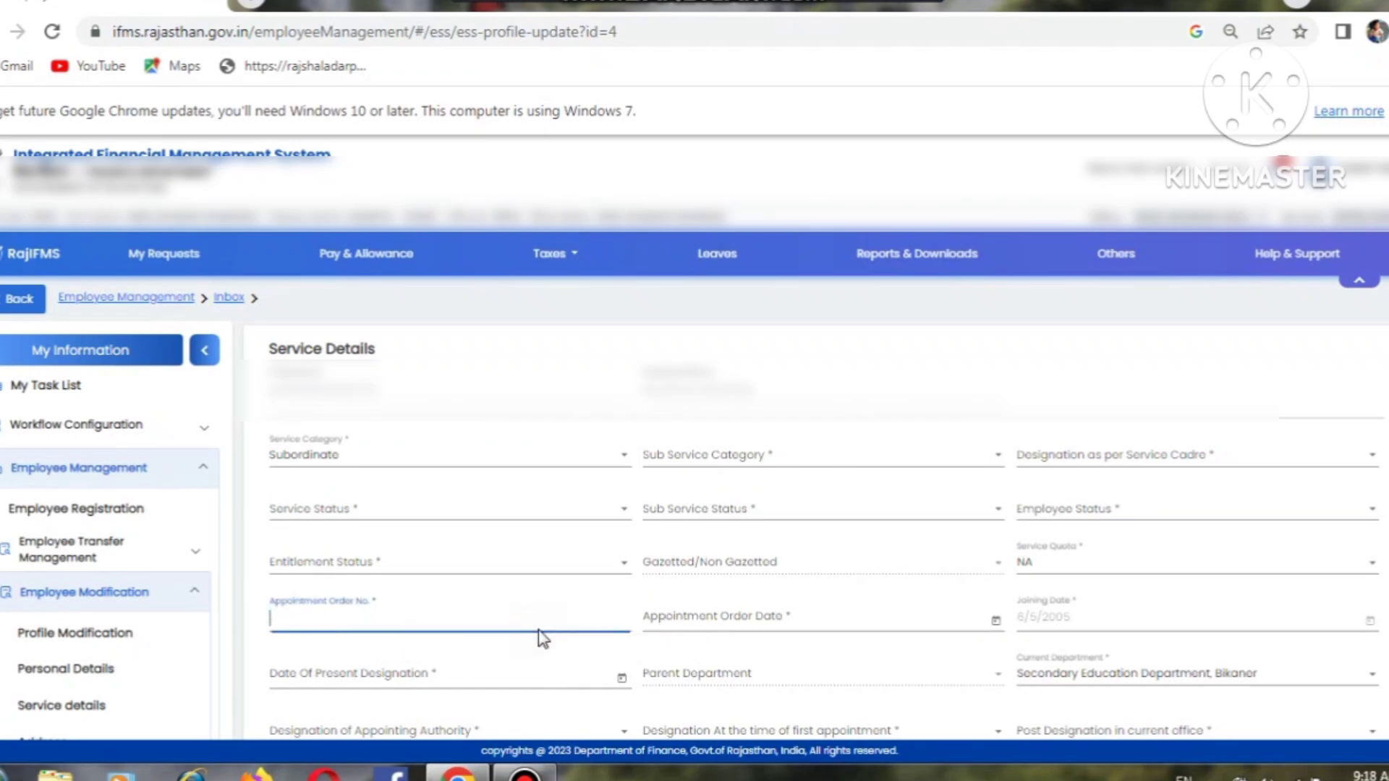
pyautogui.click(723, 616)
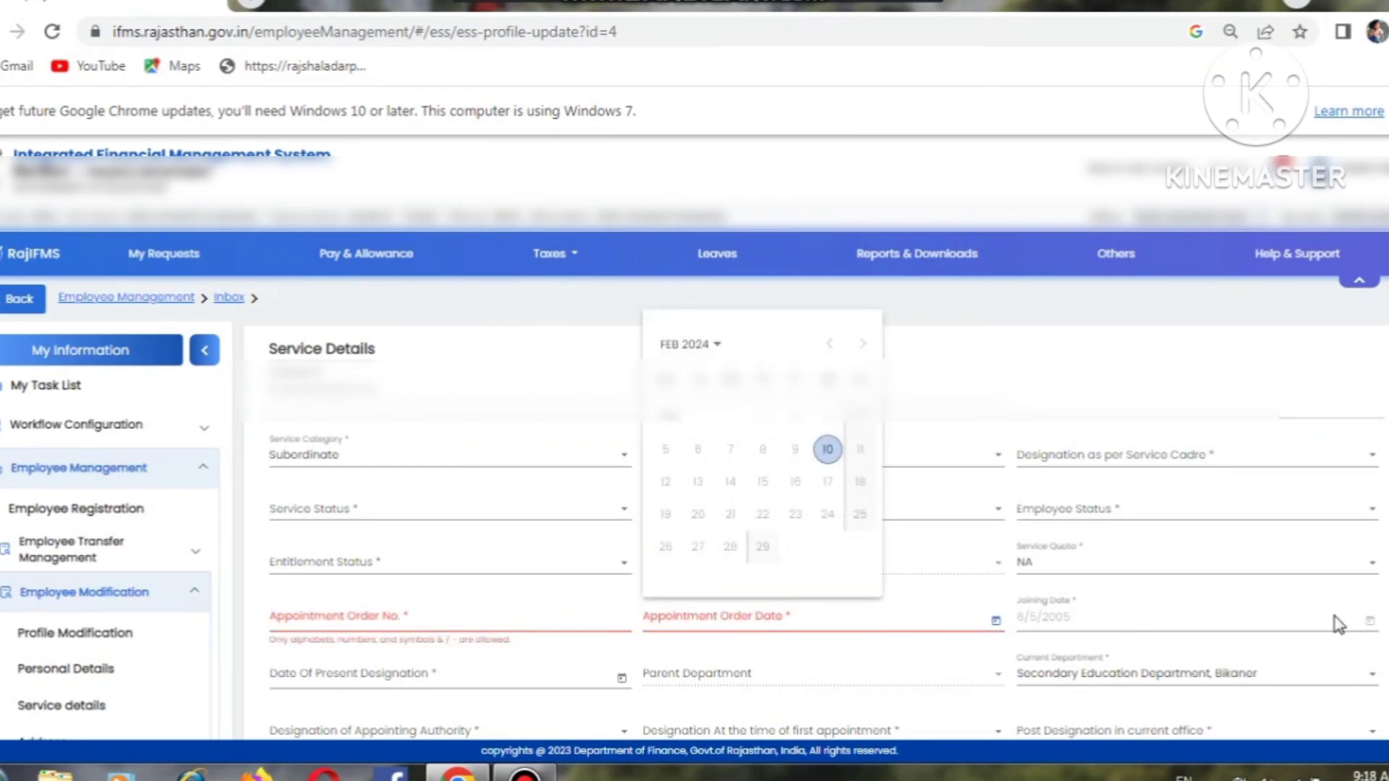
pyautogui.click(818, 617)
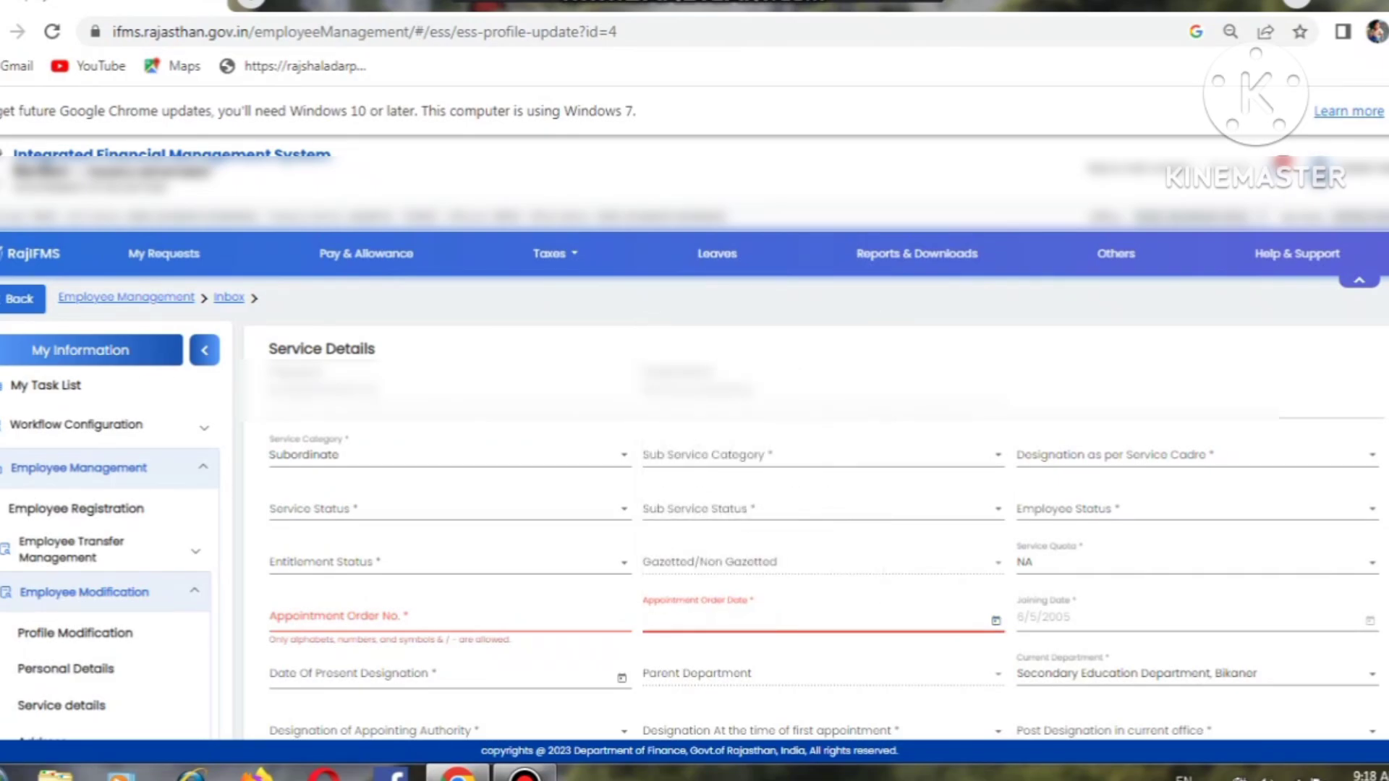
pyautogui.scroll(-1, 817, 506)
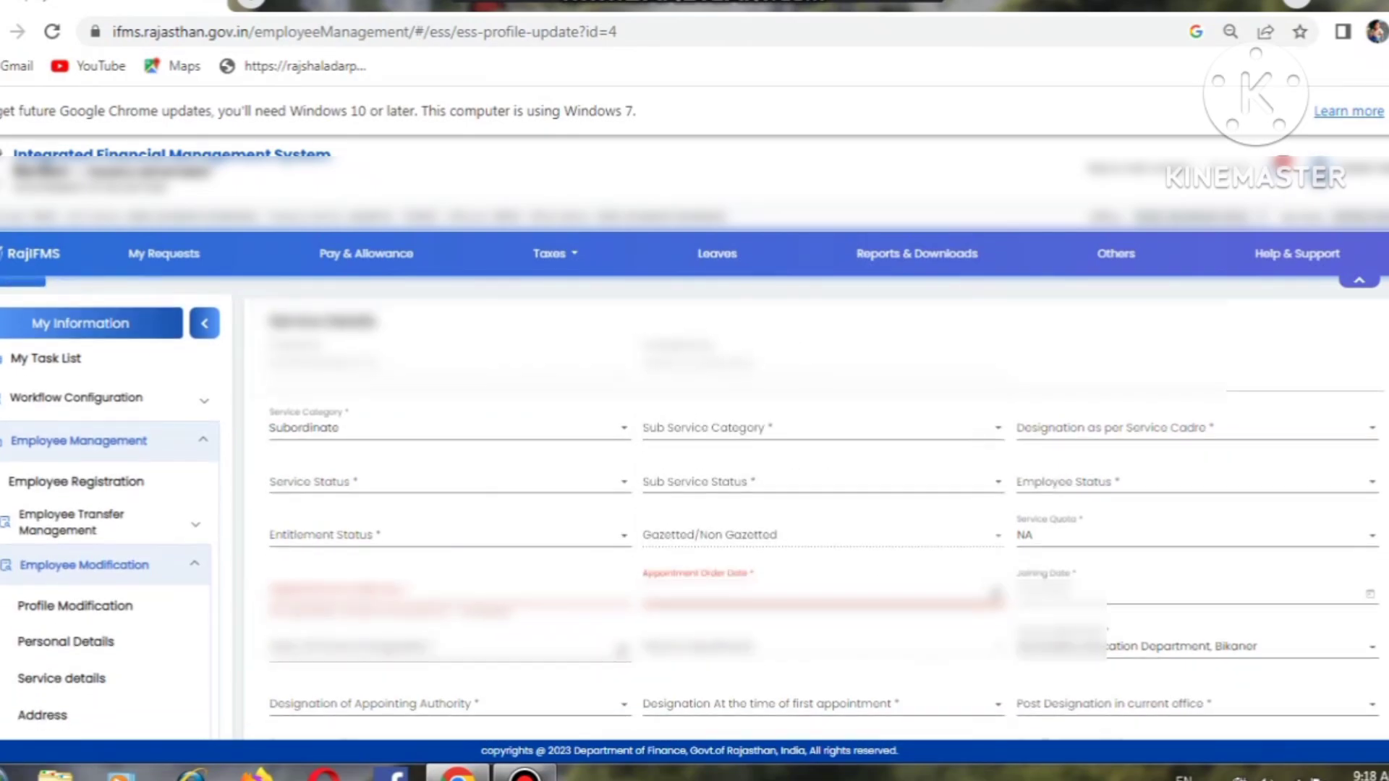
pyautogui.scroll(-3, 818, 506)
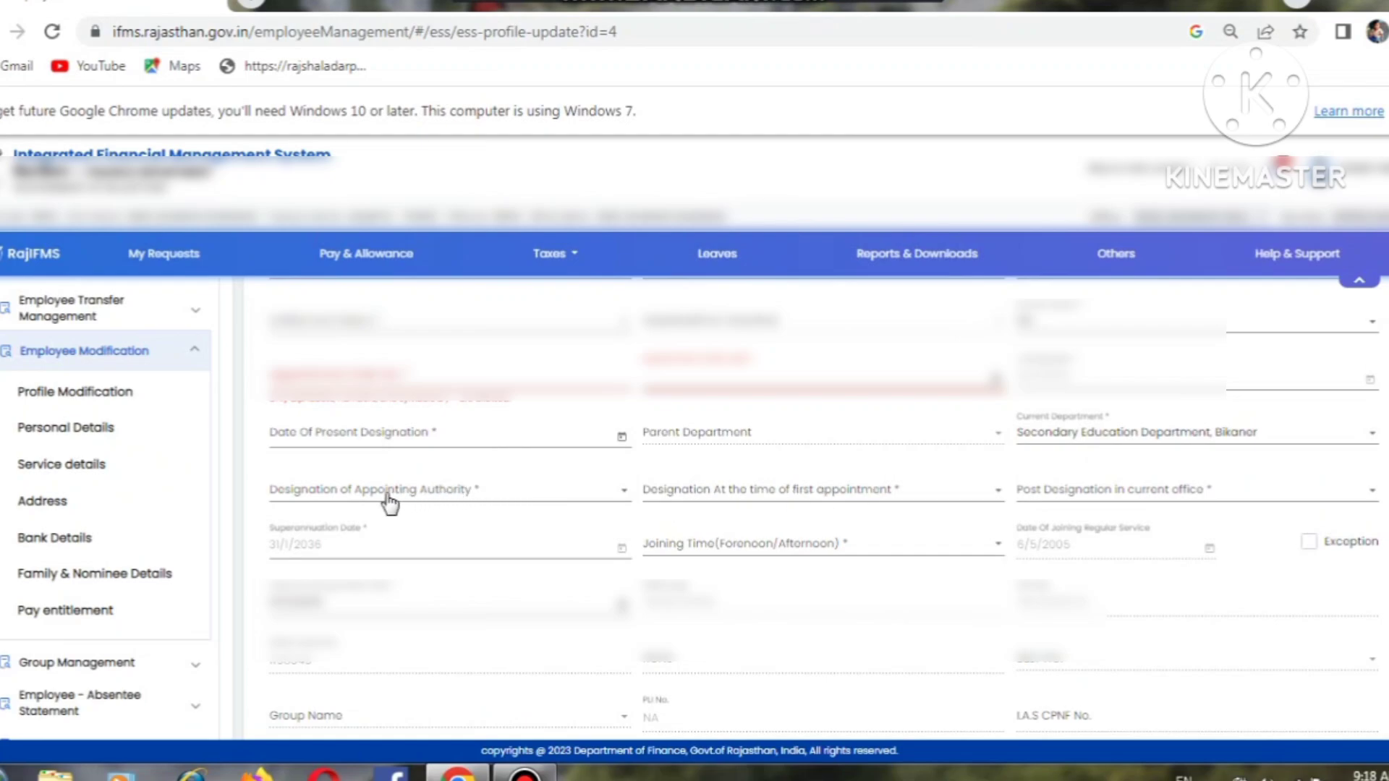
pyautogui.click(421, 499)
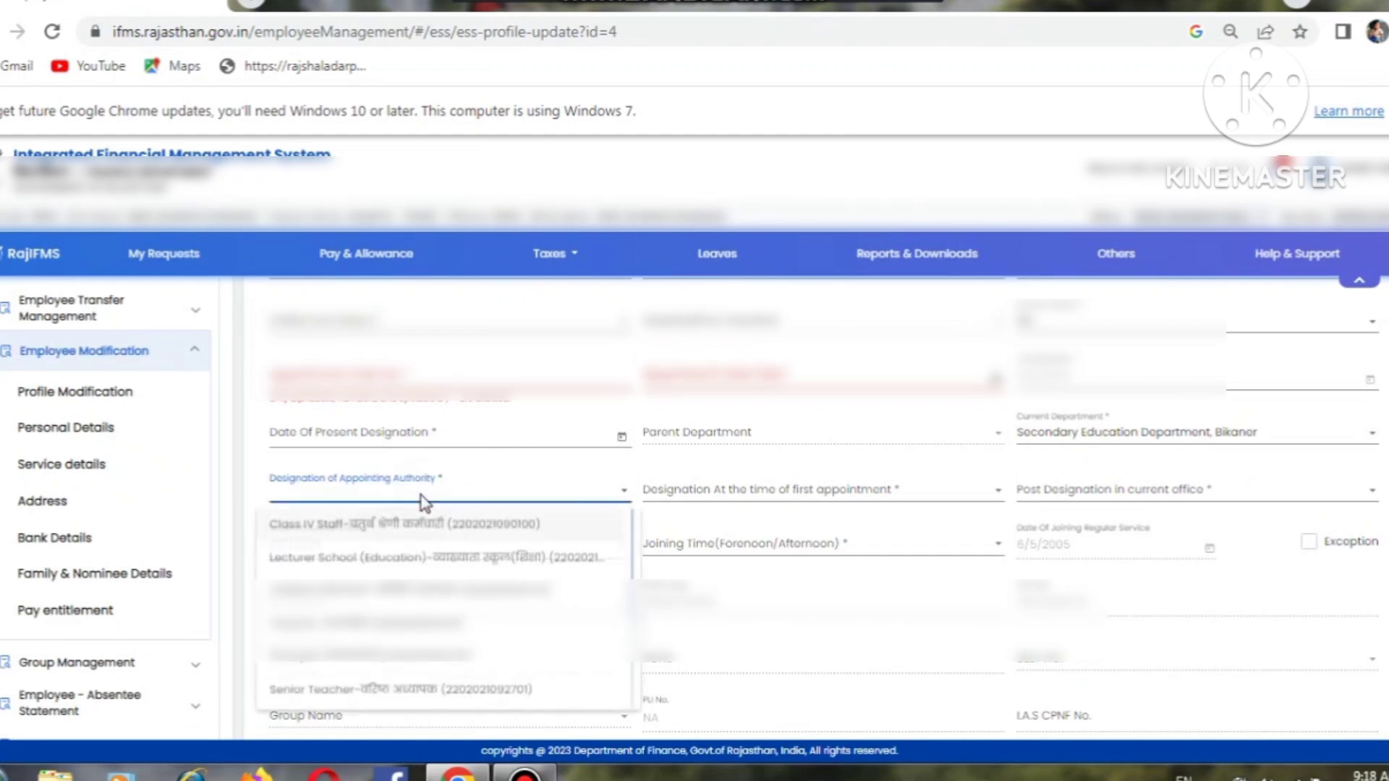
pyautogui.click(701, 490)
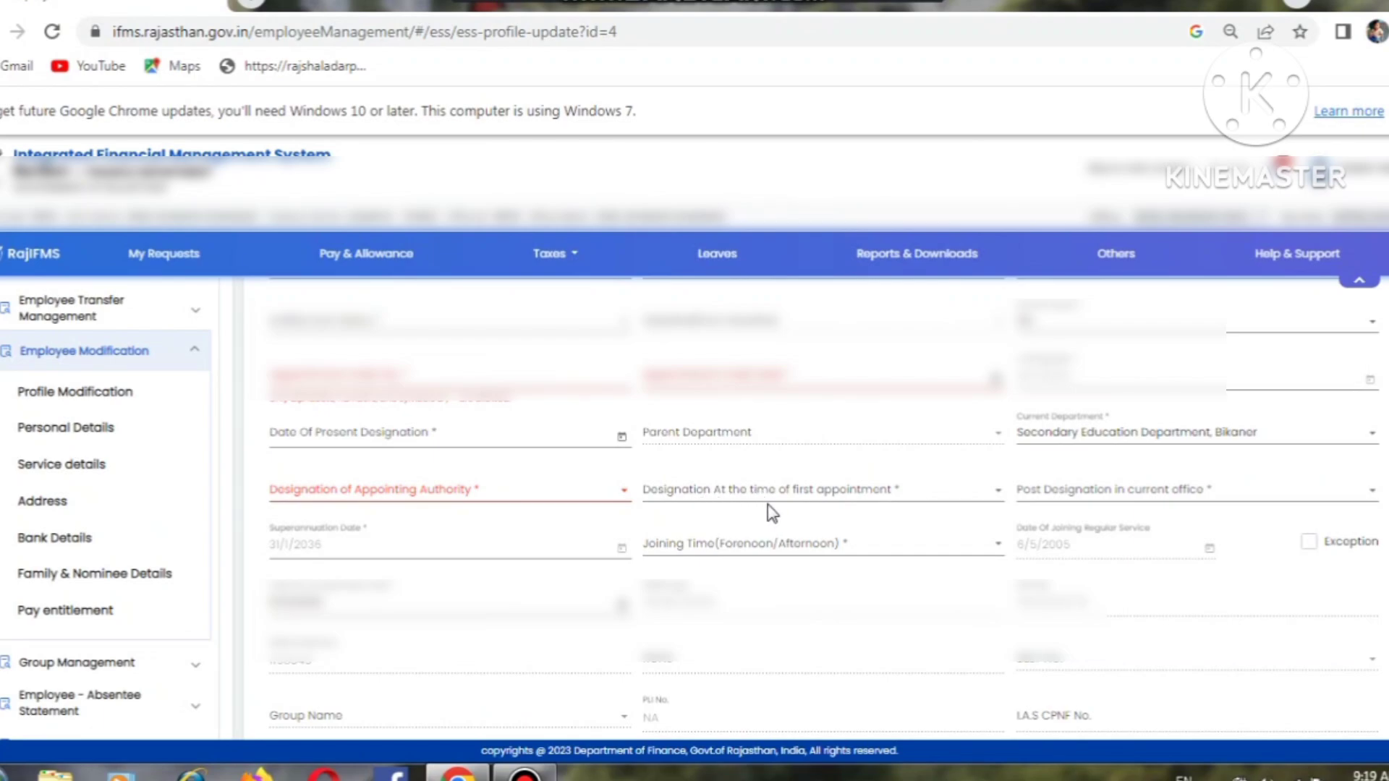
pyautogui.click(861, 499)
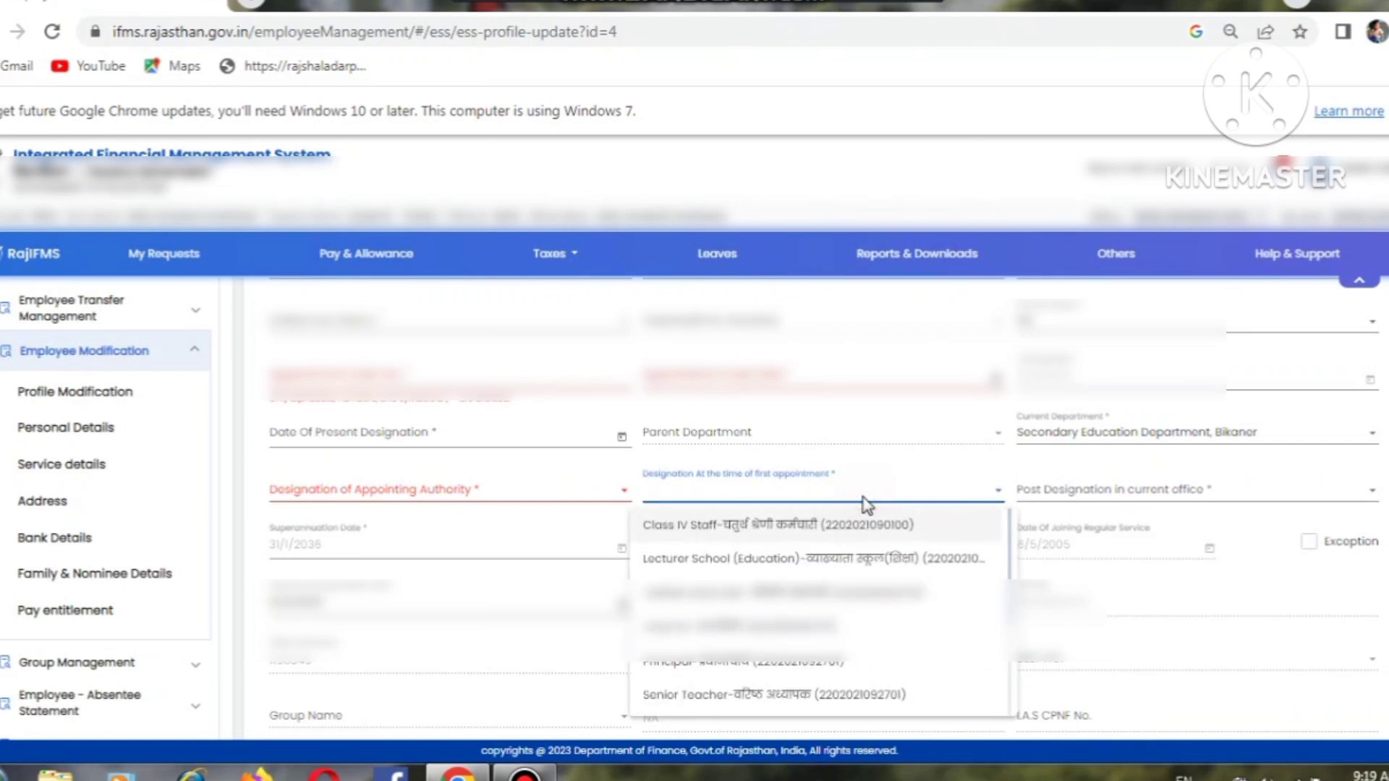
pyautogui.click(1067, 496)
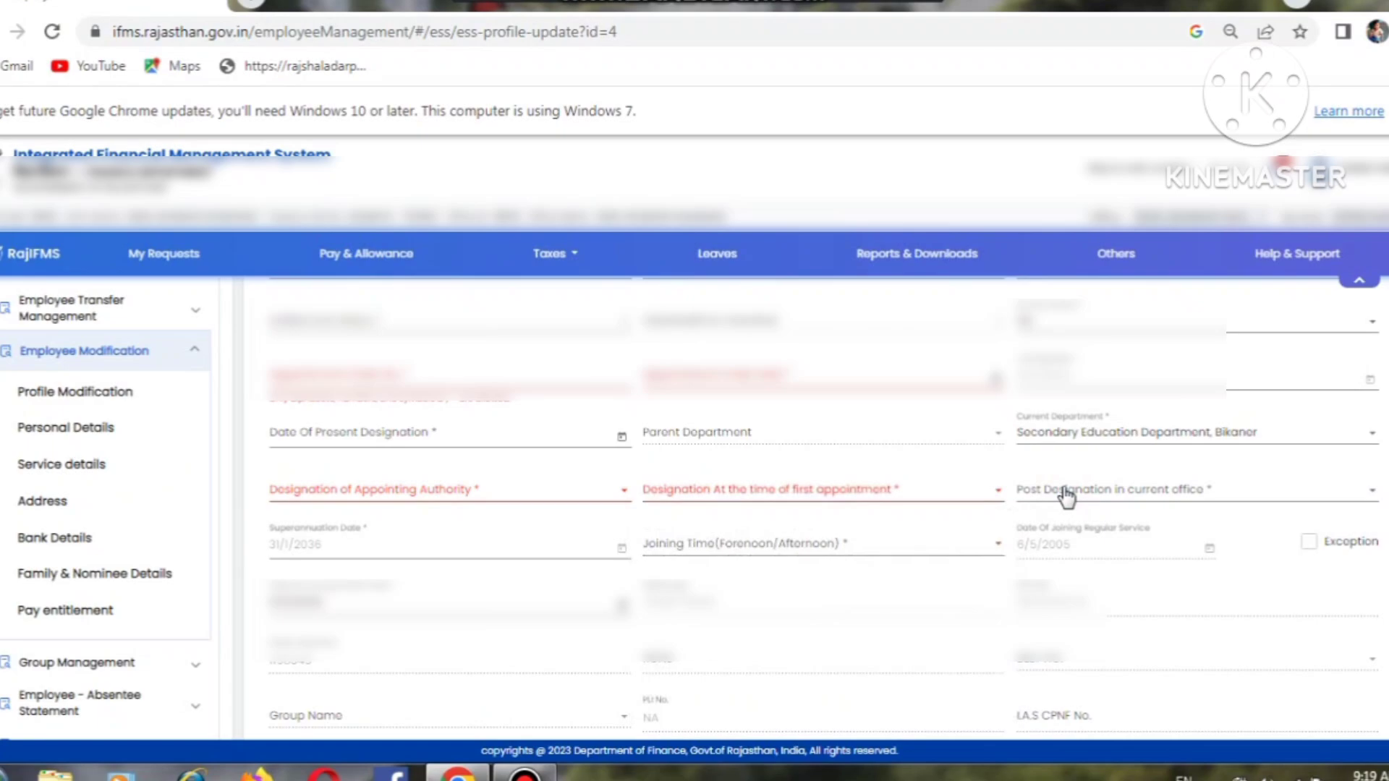
pyautogui.click(1067, 497)
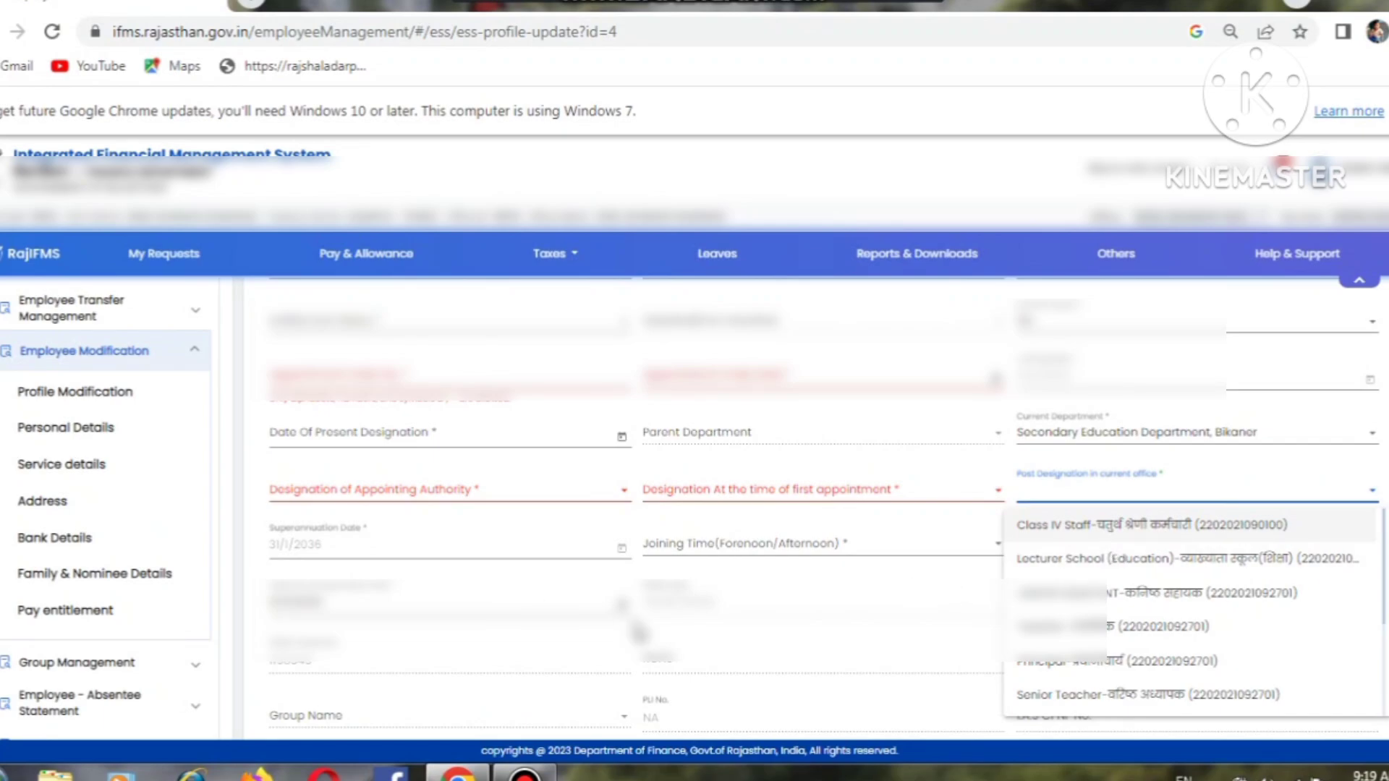
pyautogui.click(689, 631)
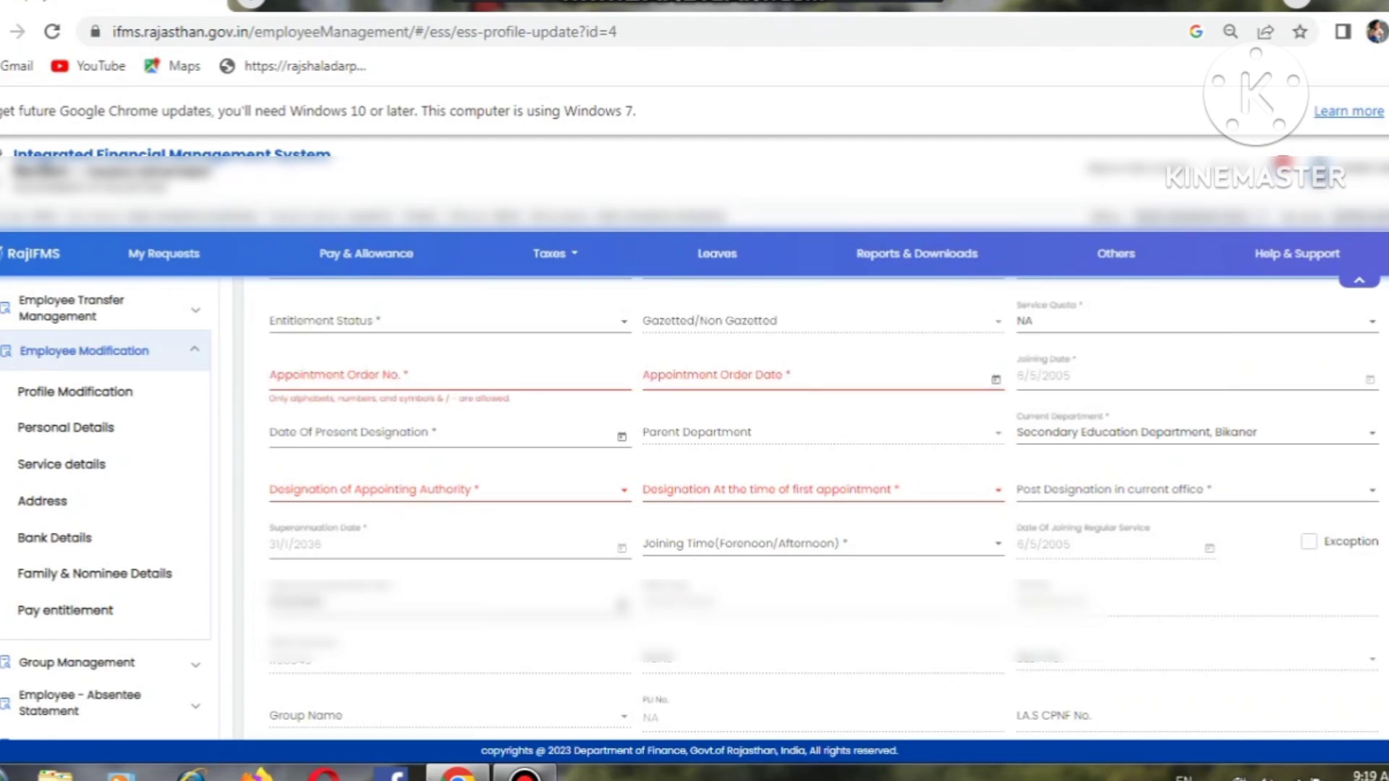
pyautogui.scroll(-4, 726, 588)
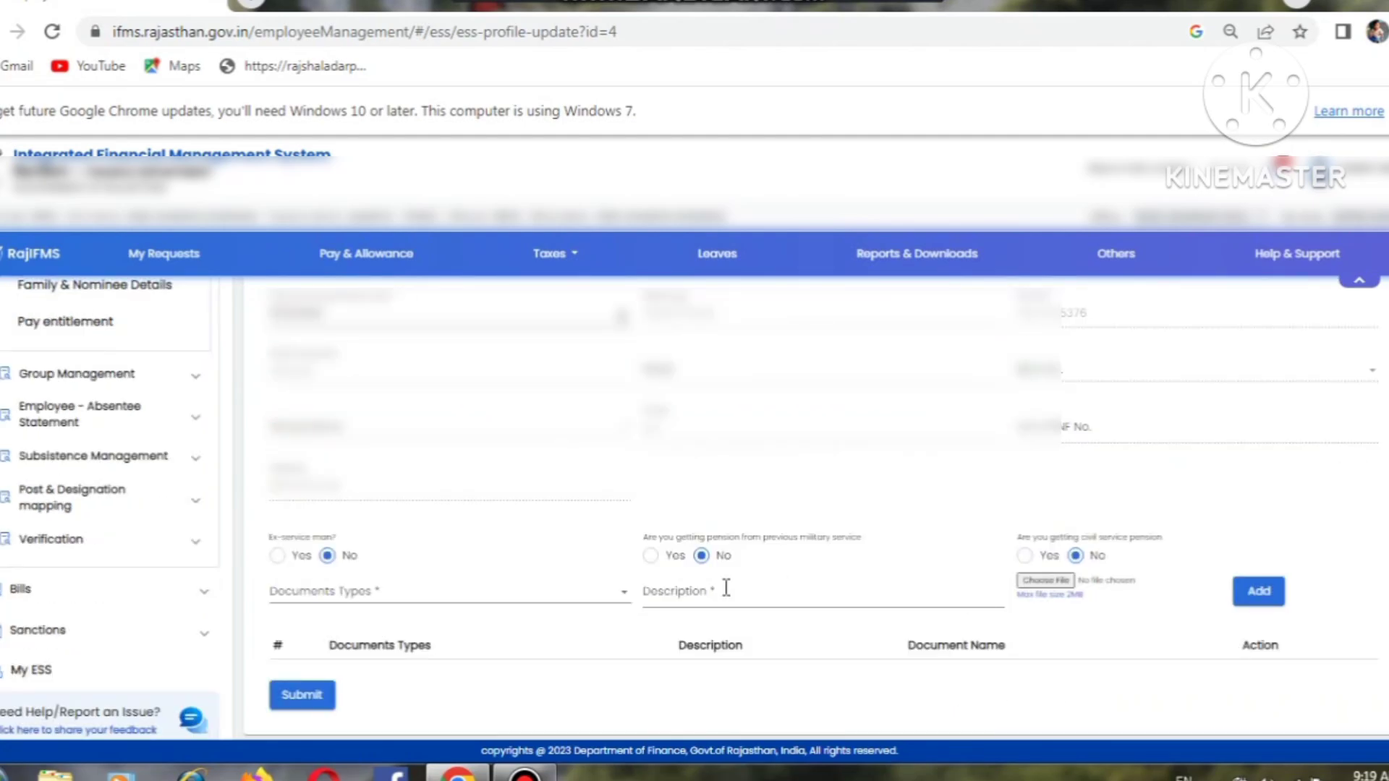
pyautogui.click(353, 606)
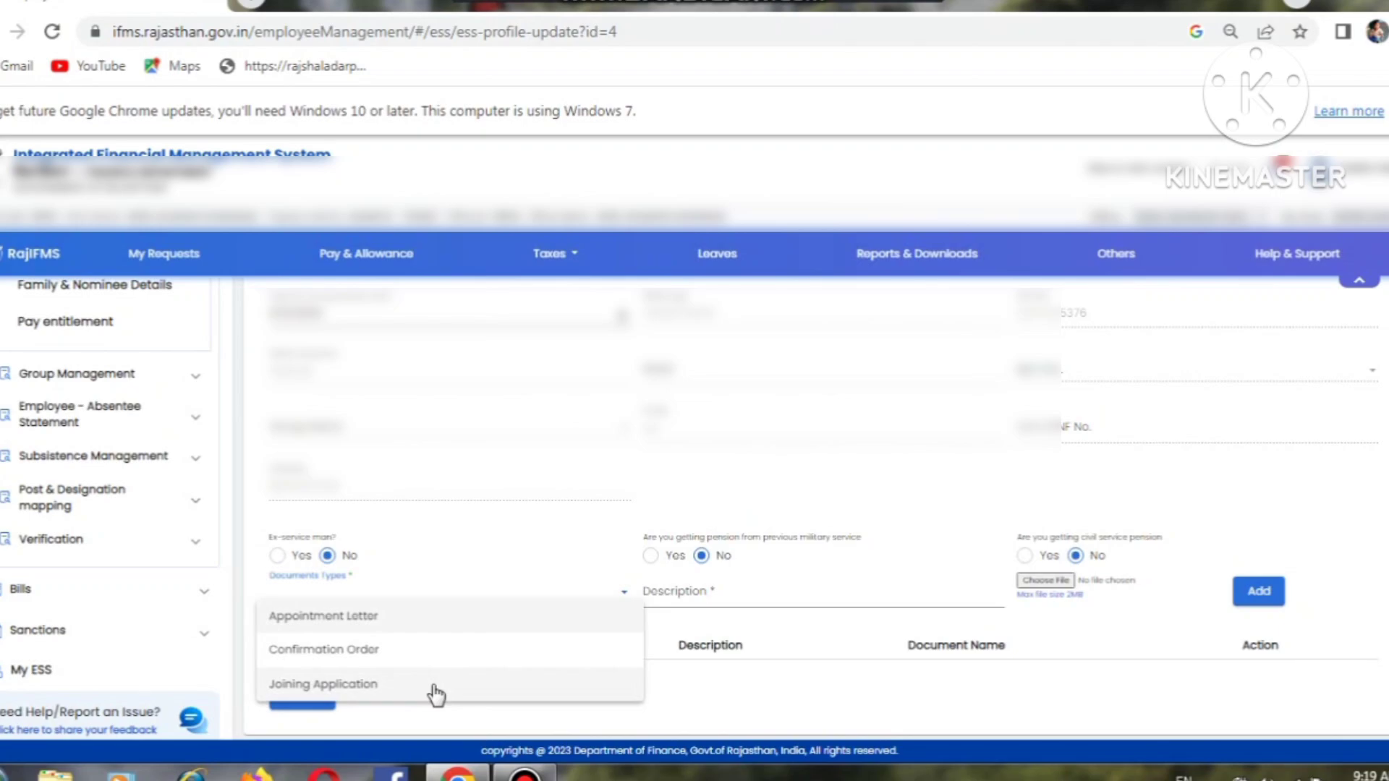
pyautogui.click(712, 681)
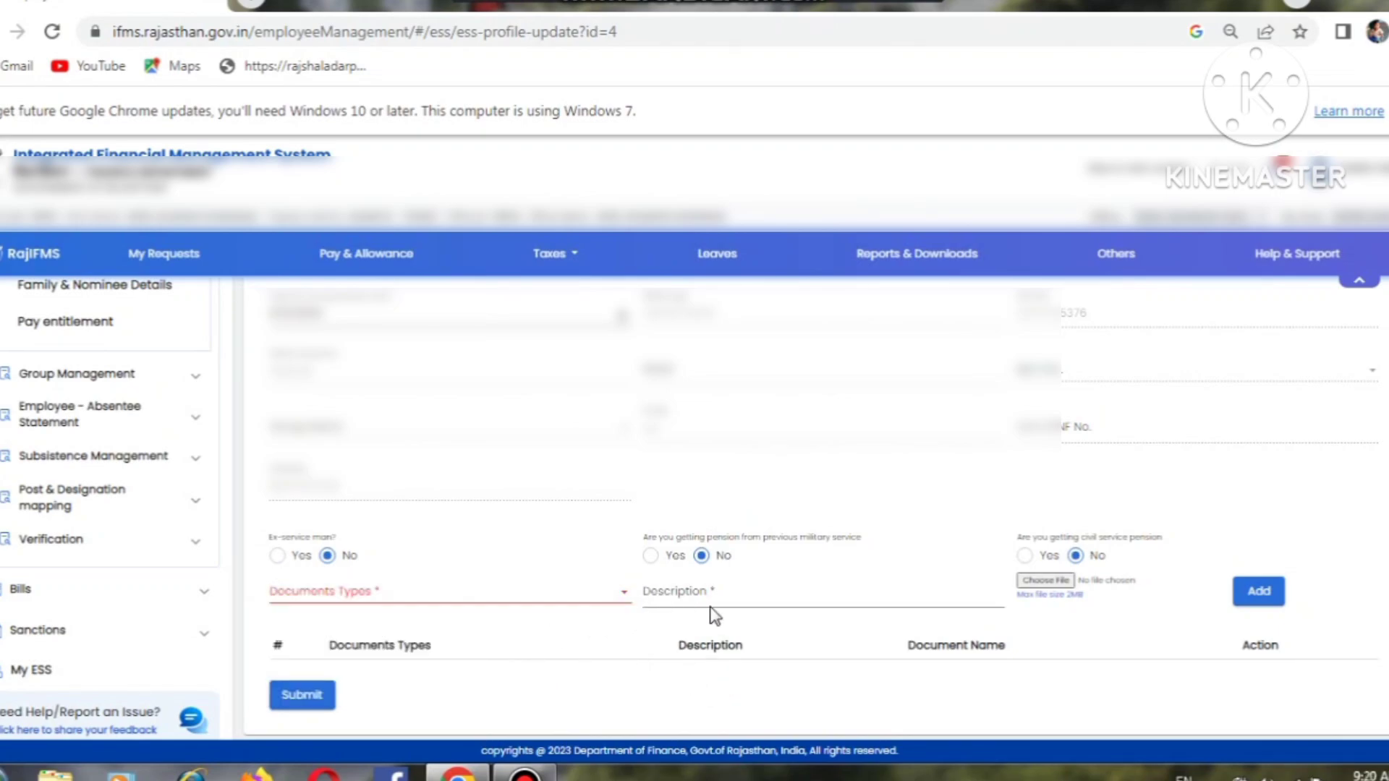
pyautogui.click(808, 598)
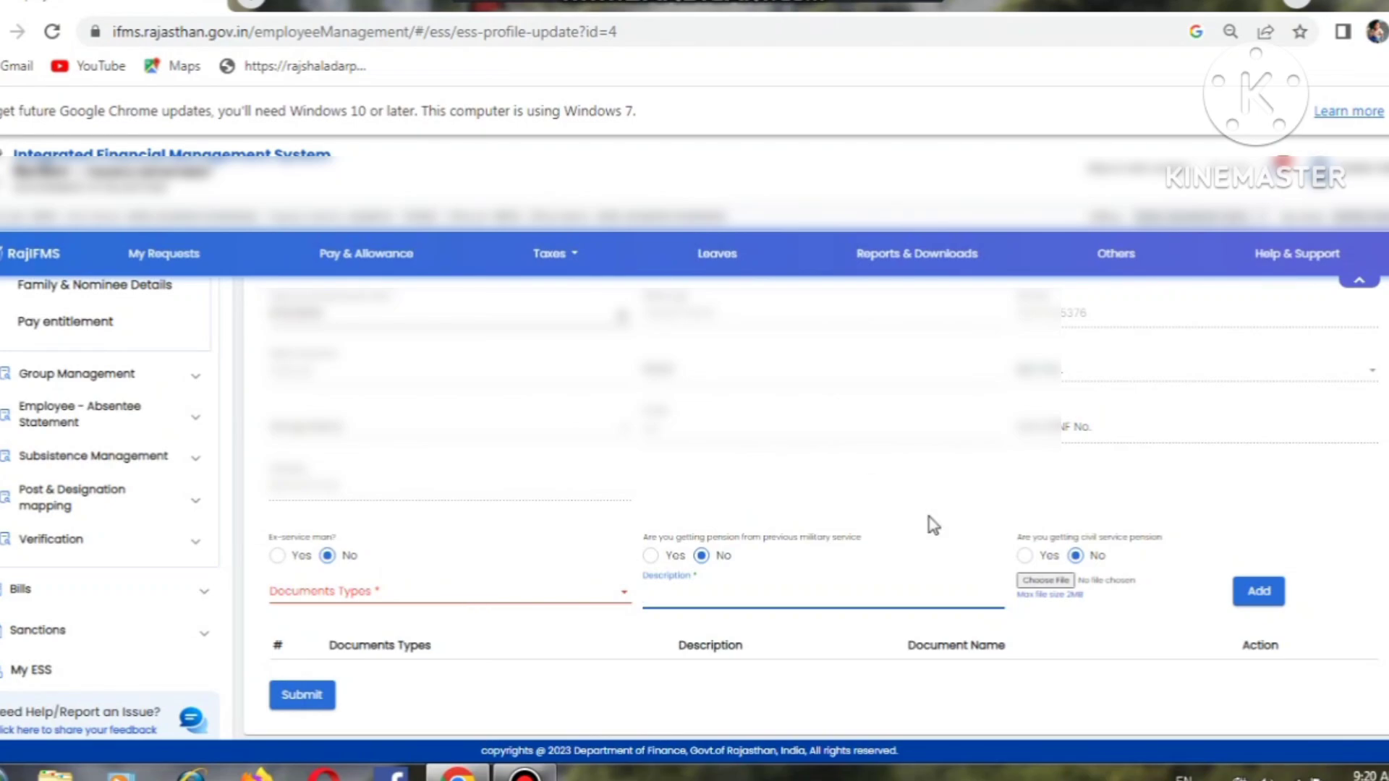
pyautogui.scroll(3, 796, 506)
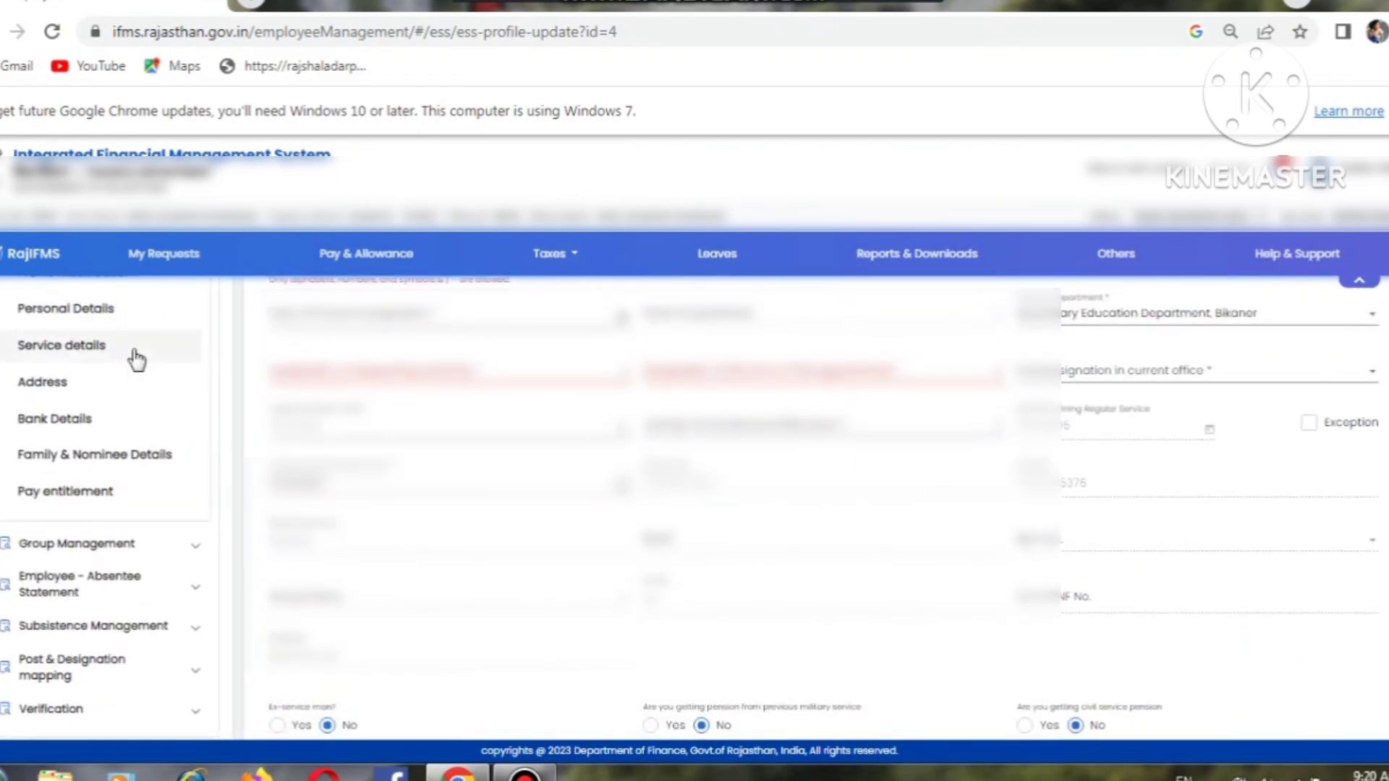
# Step: Tick 'Same as Permanent Address' on the second employee's address form, then go to Bank Details
pyautogui.click(56, 388)
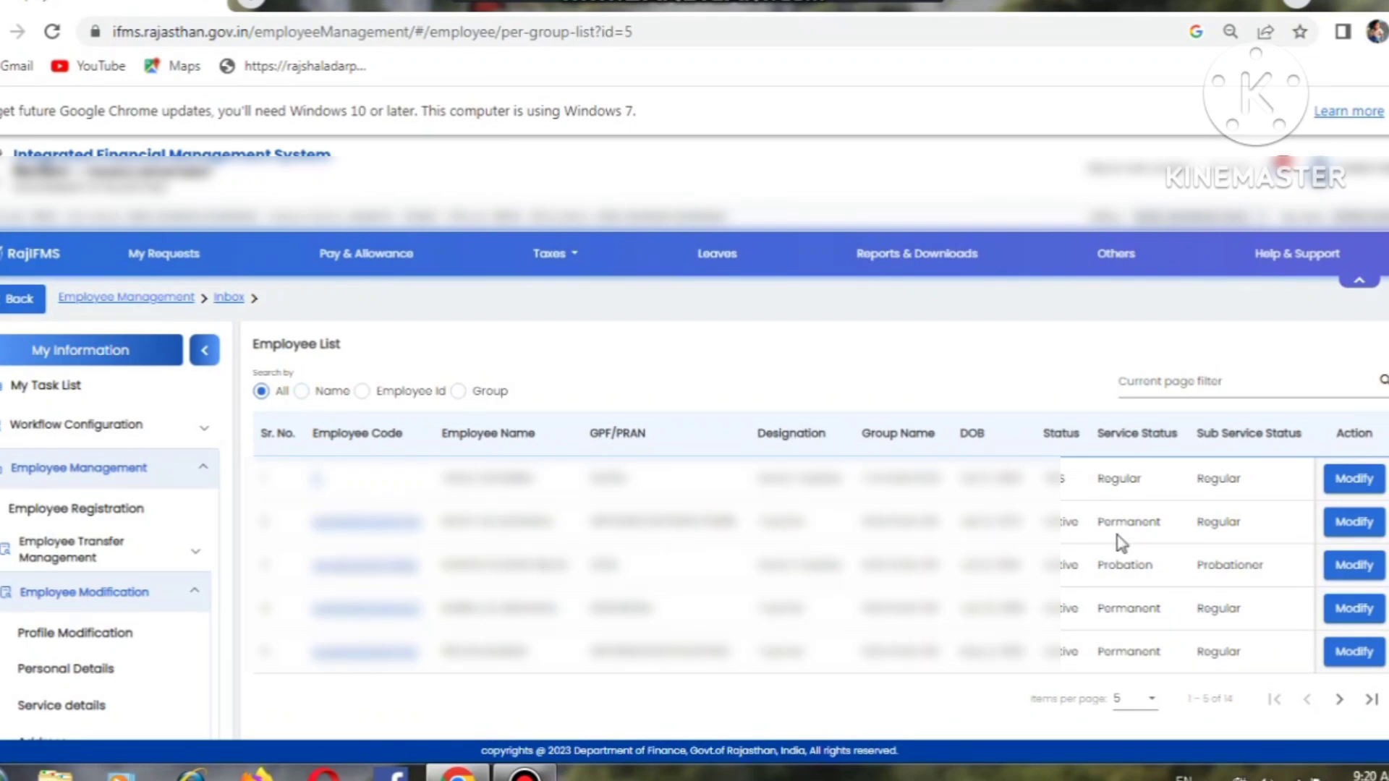
pyautogui.click(1354, 523)
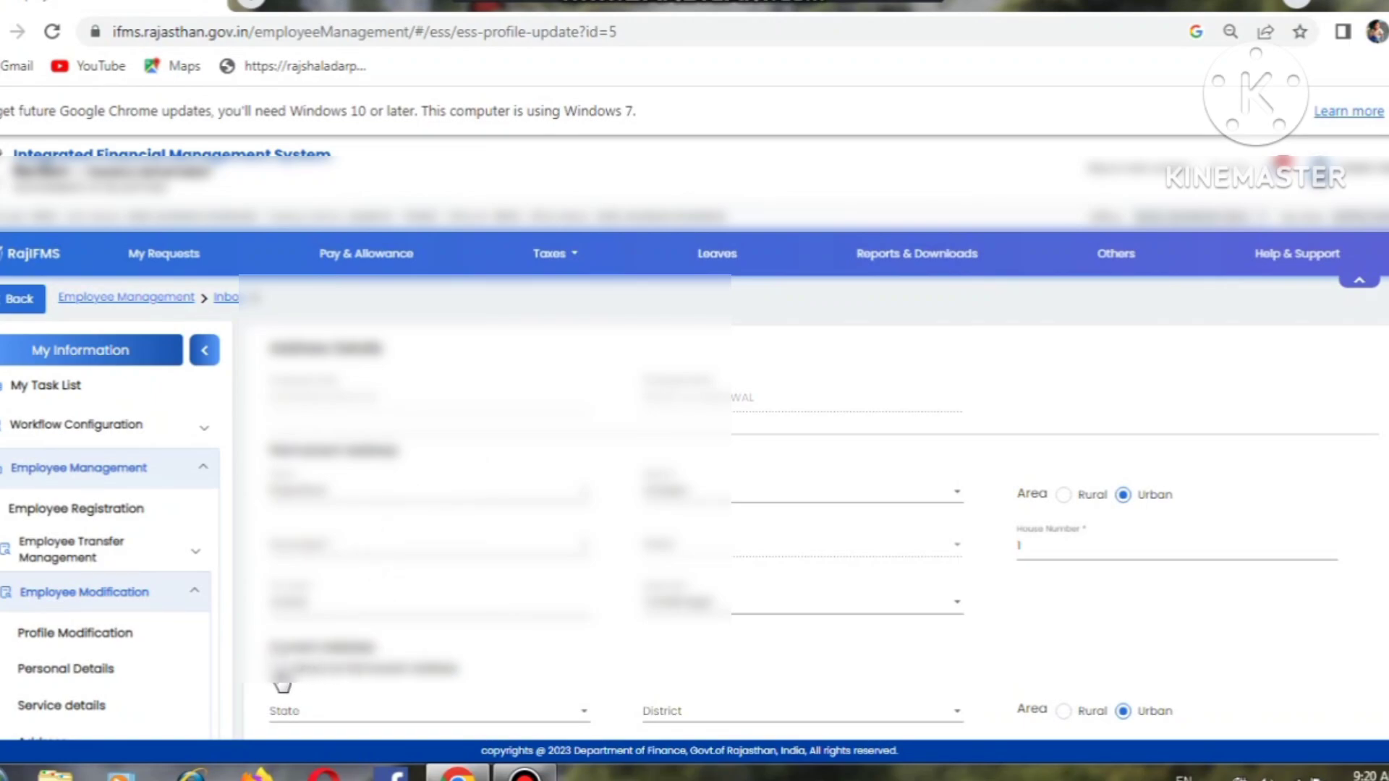
pyautogui.click(280, 669)
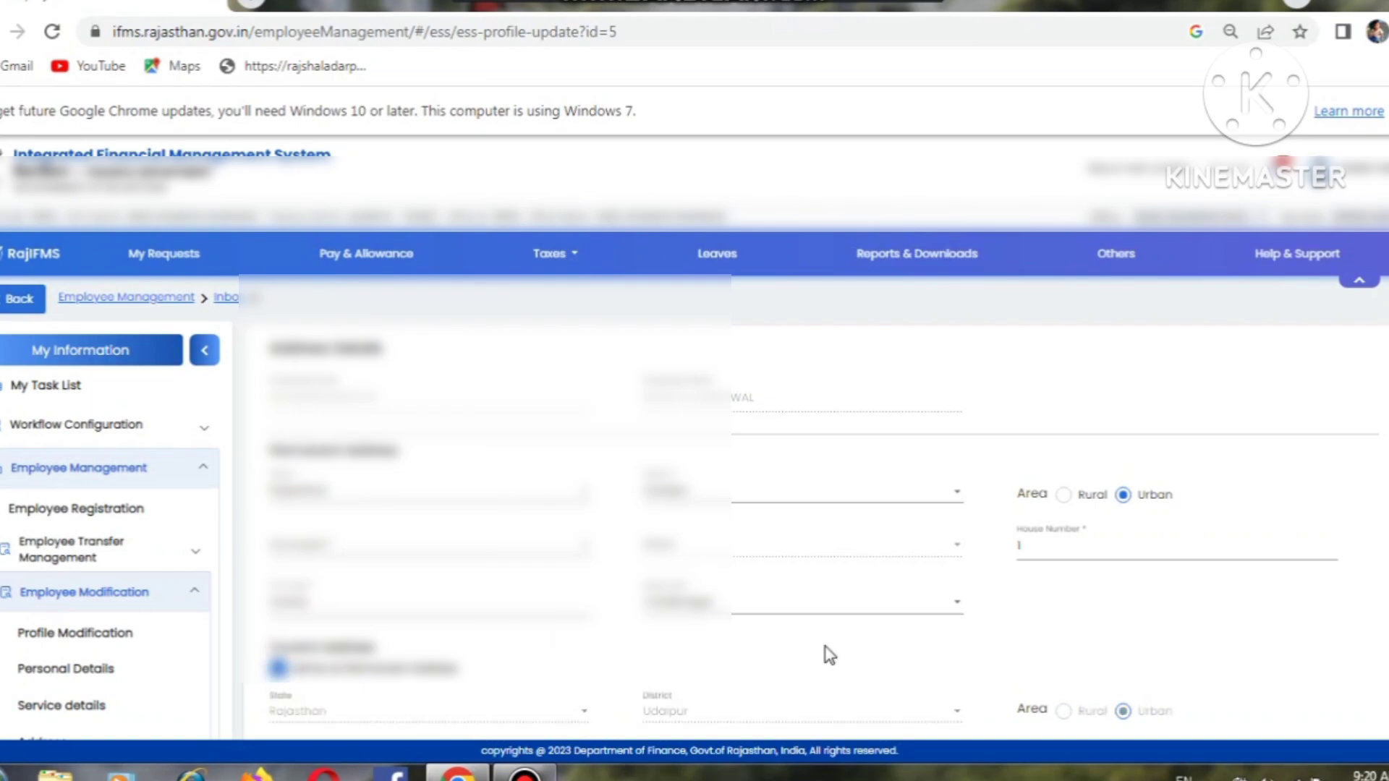
pyautogui.scroll(-3, 694, 506)
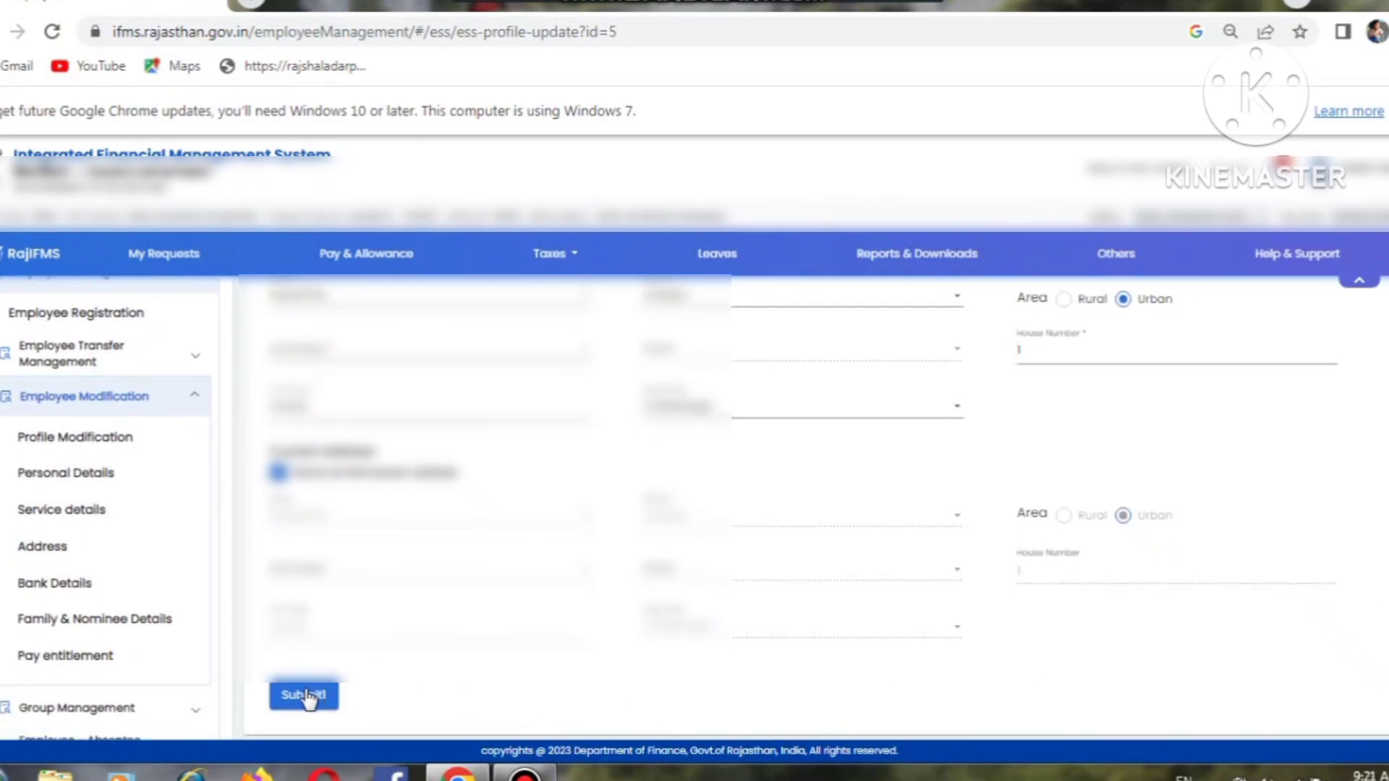
pyautogui.click(58, 590)
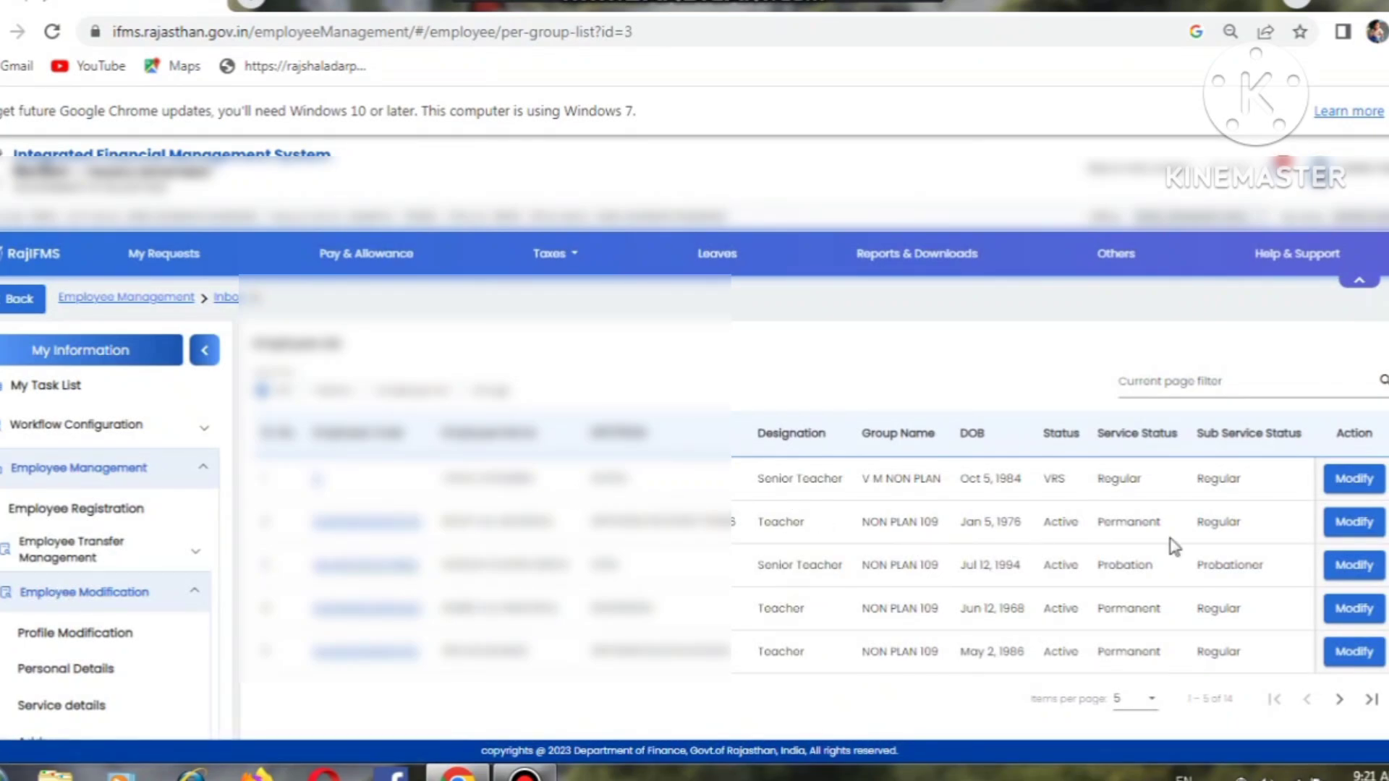
# Step: Review the second employee's Bank Details, including the empty Documents Types list, then go to Family & Nominee Details
pyautogui.click(1345, 534)
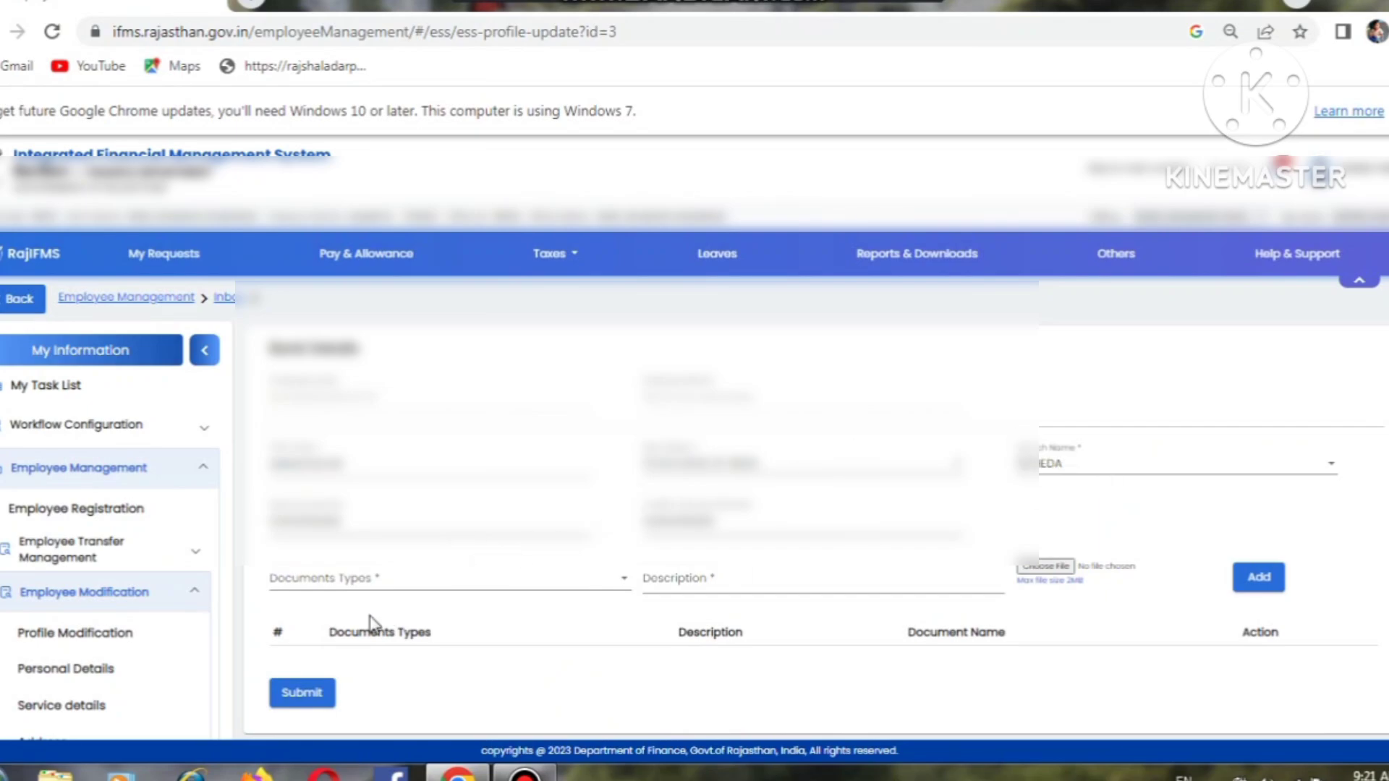
pyautogui.click(314, 581)
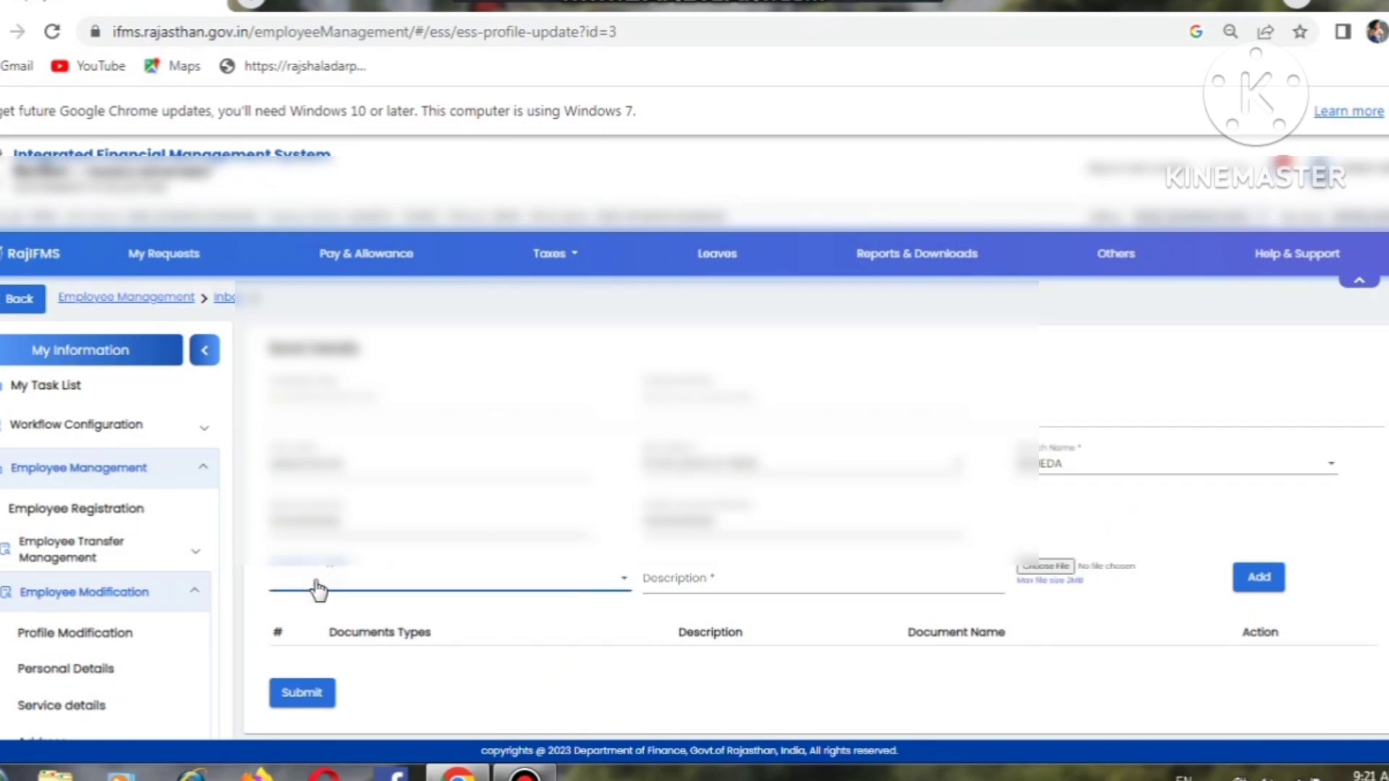
pyautogui.click(590, 592)
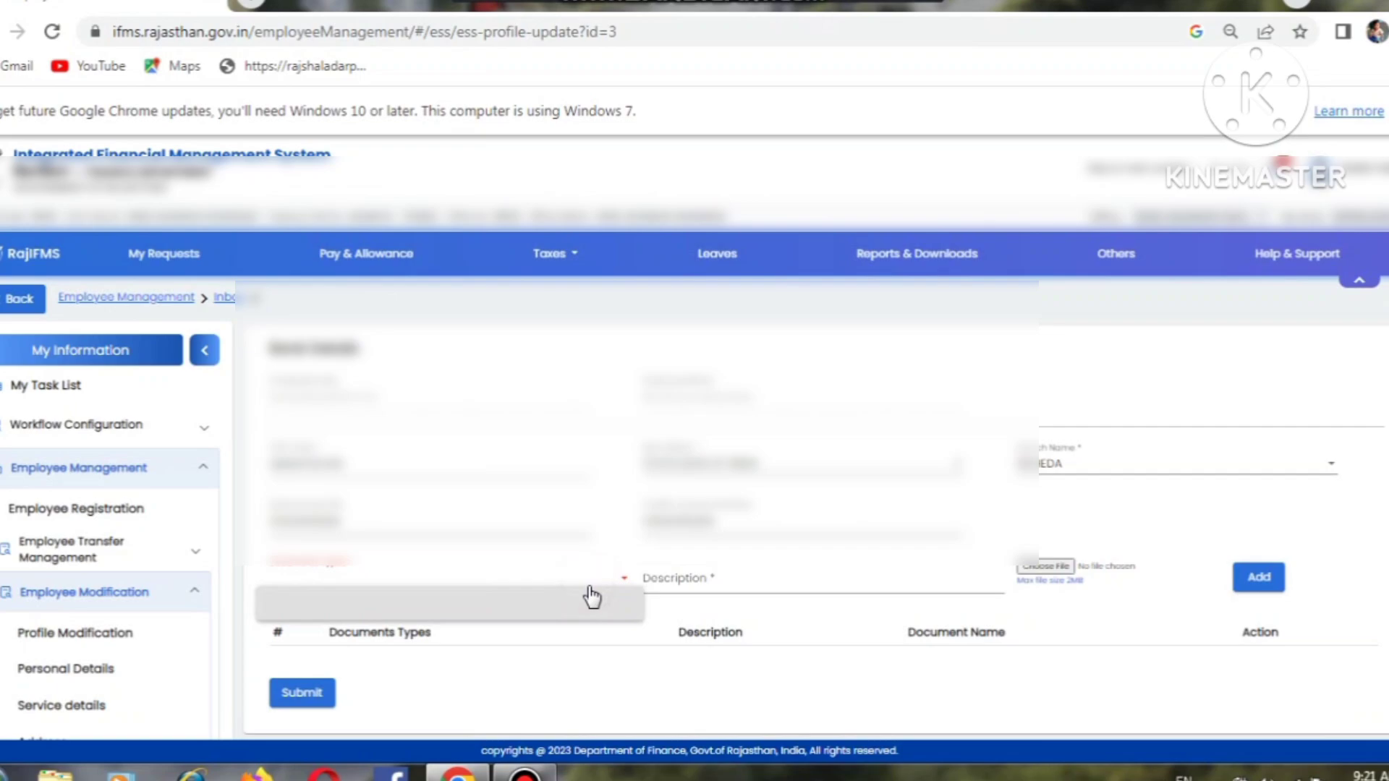
pyautogui.click(590, 595)
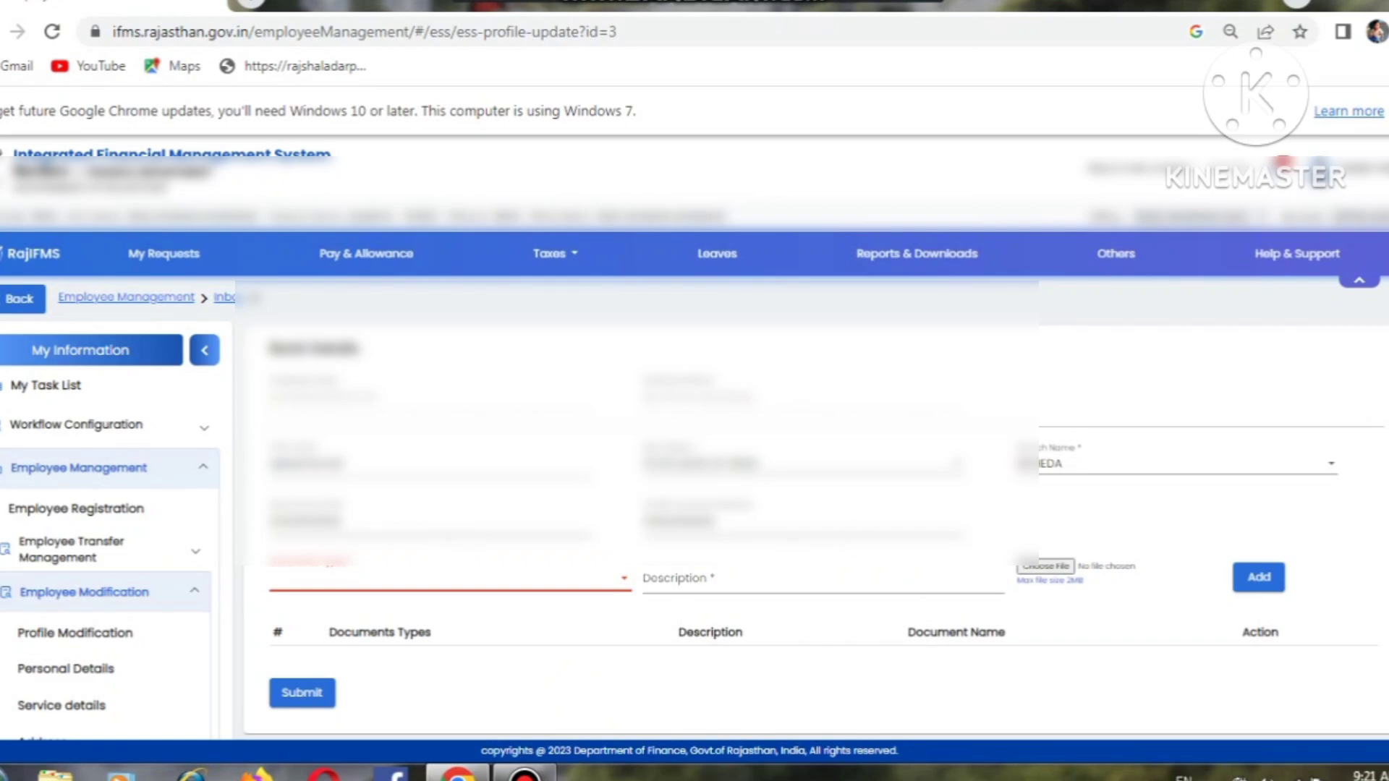
pyautogui.scroll(-2, 925, 554)
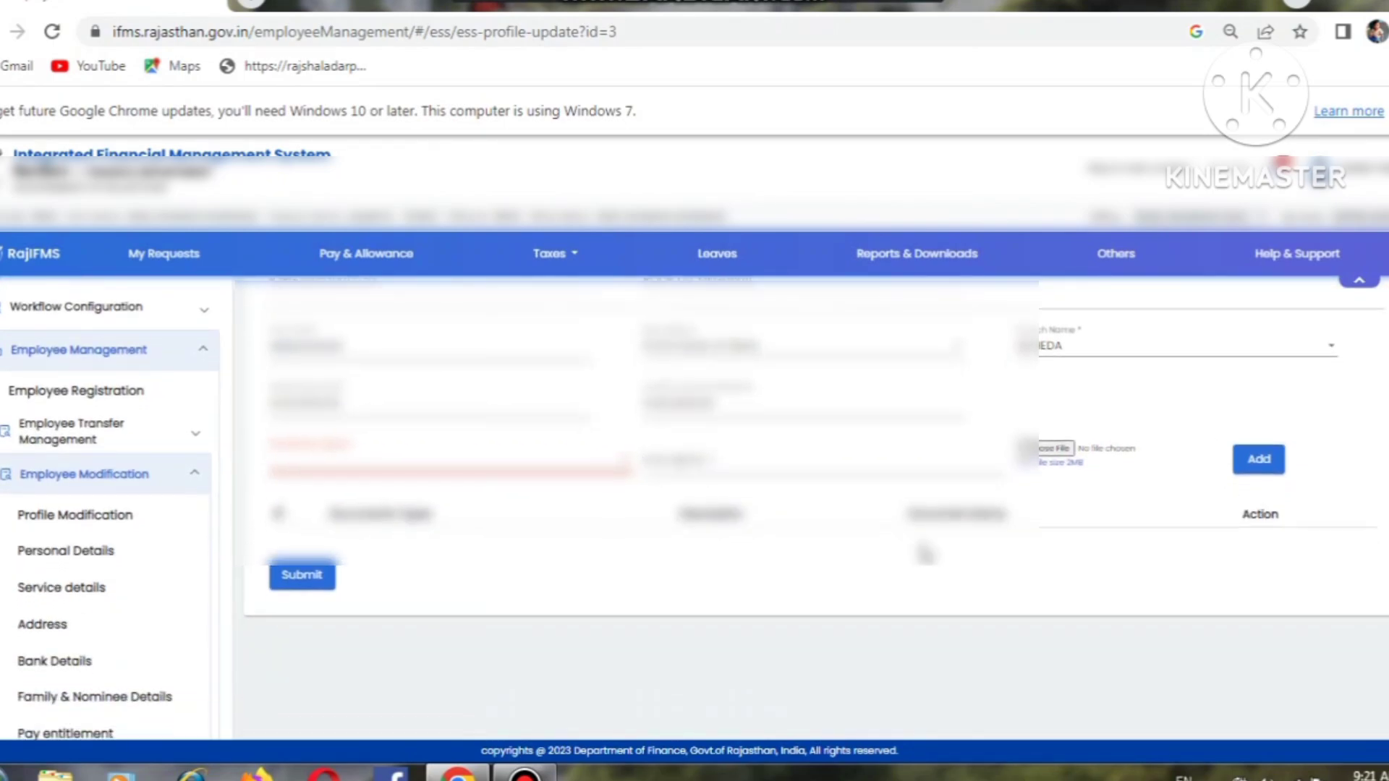
pyautogui.click(64, 702)
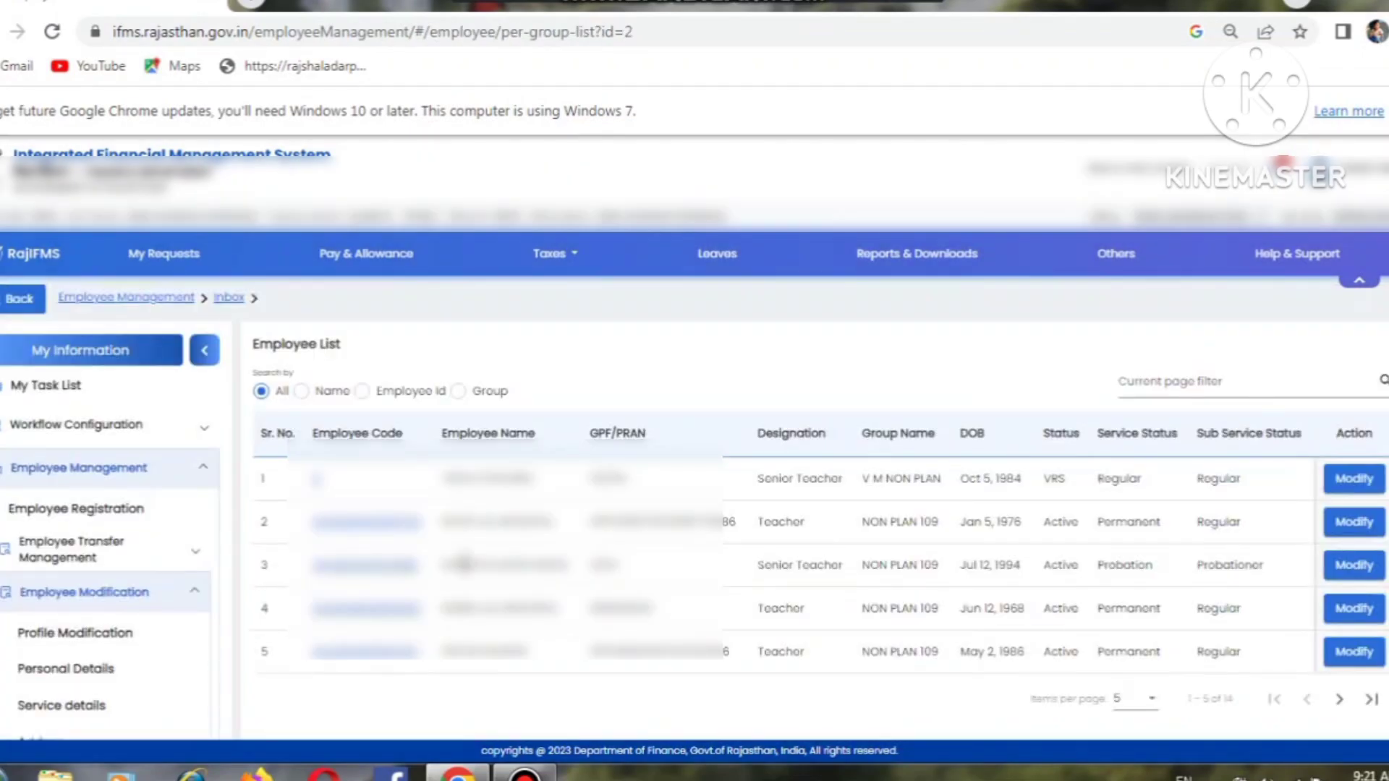
# Step: Scroll through the second employee's Family and Nomination Details, showing three nominees at 100% each
pyautogui.click(1347, 521)
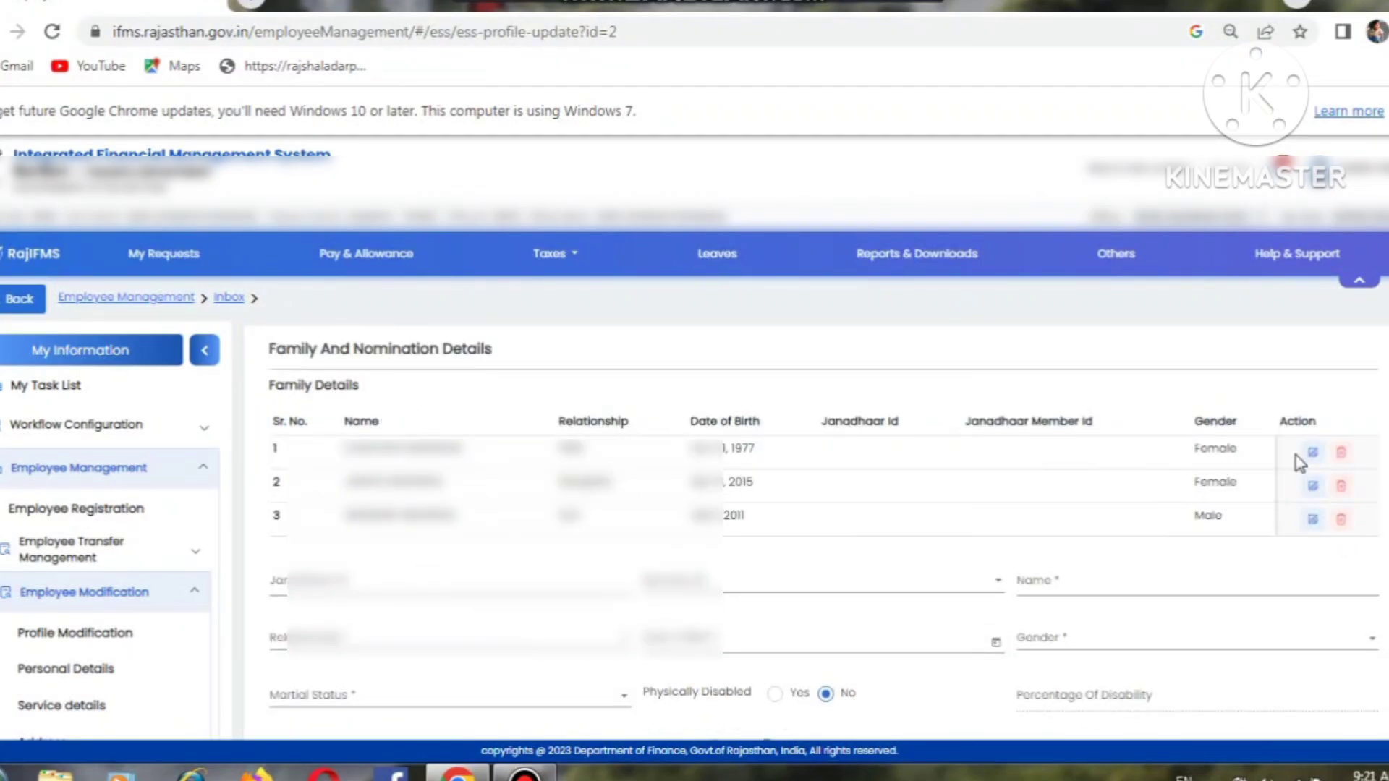
pyautogui.scroll(-4, 695, 507)
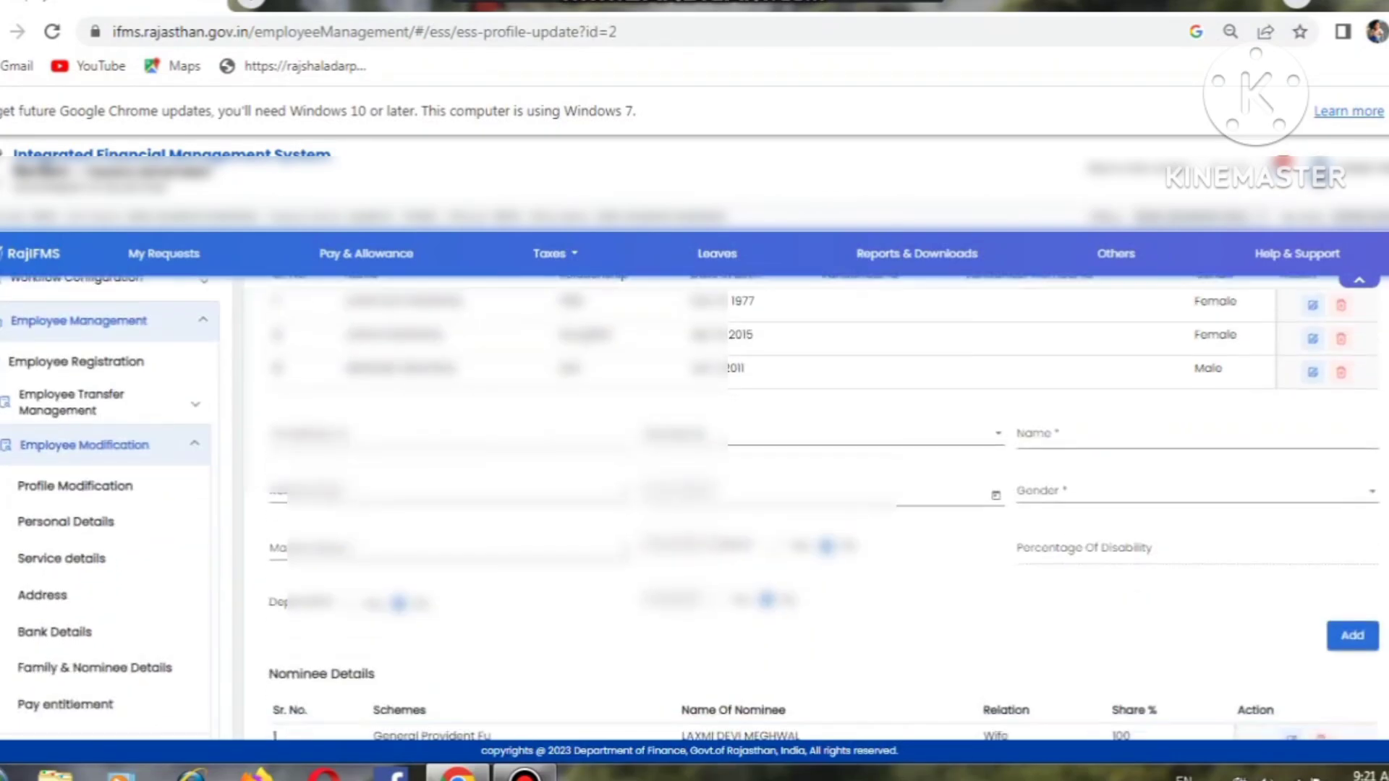
pyautogui.scroll(-1, 695, 506)
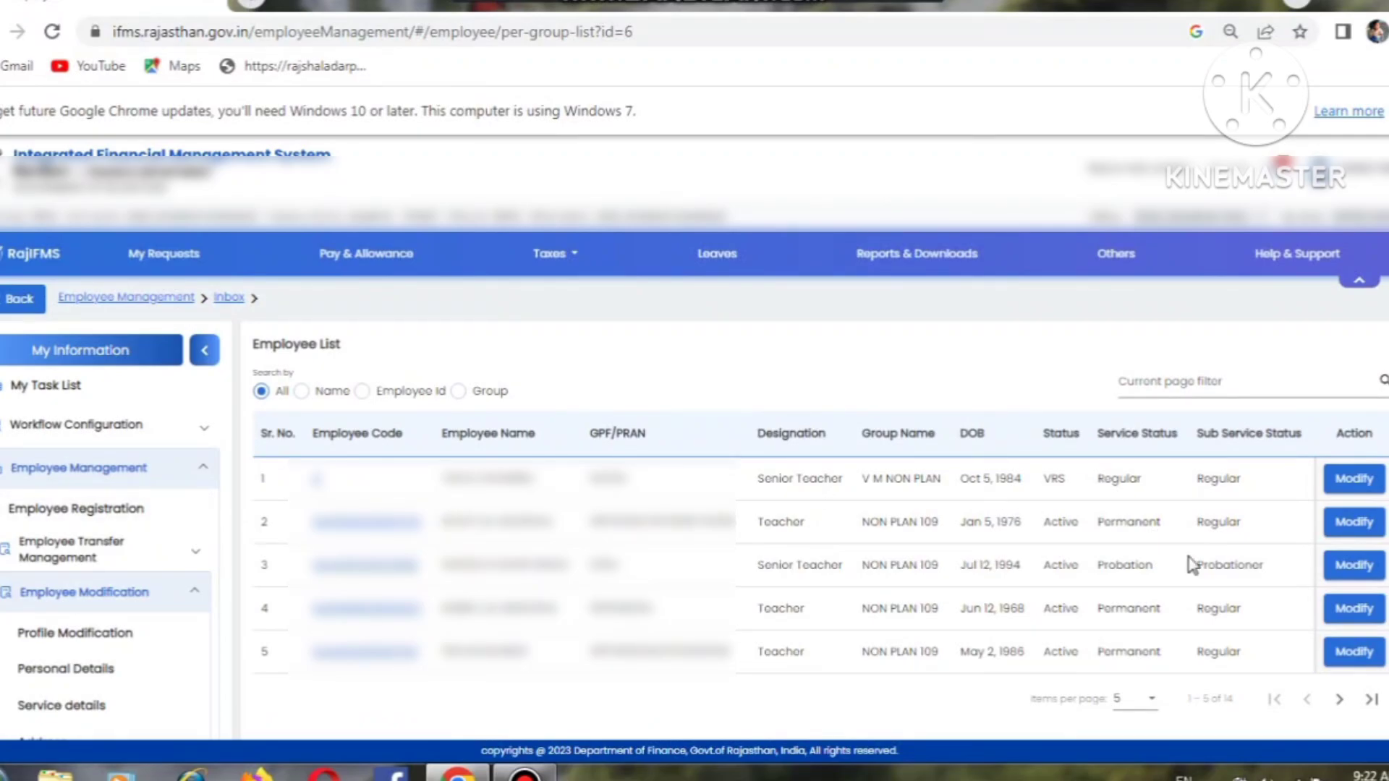
# Step: Open the second employee's Pay Entitlement and tick 'Show Salary Allowances and Deductions'
pyautogui.click(1369, 527)
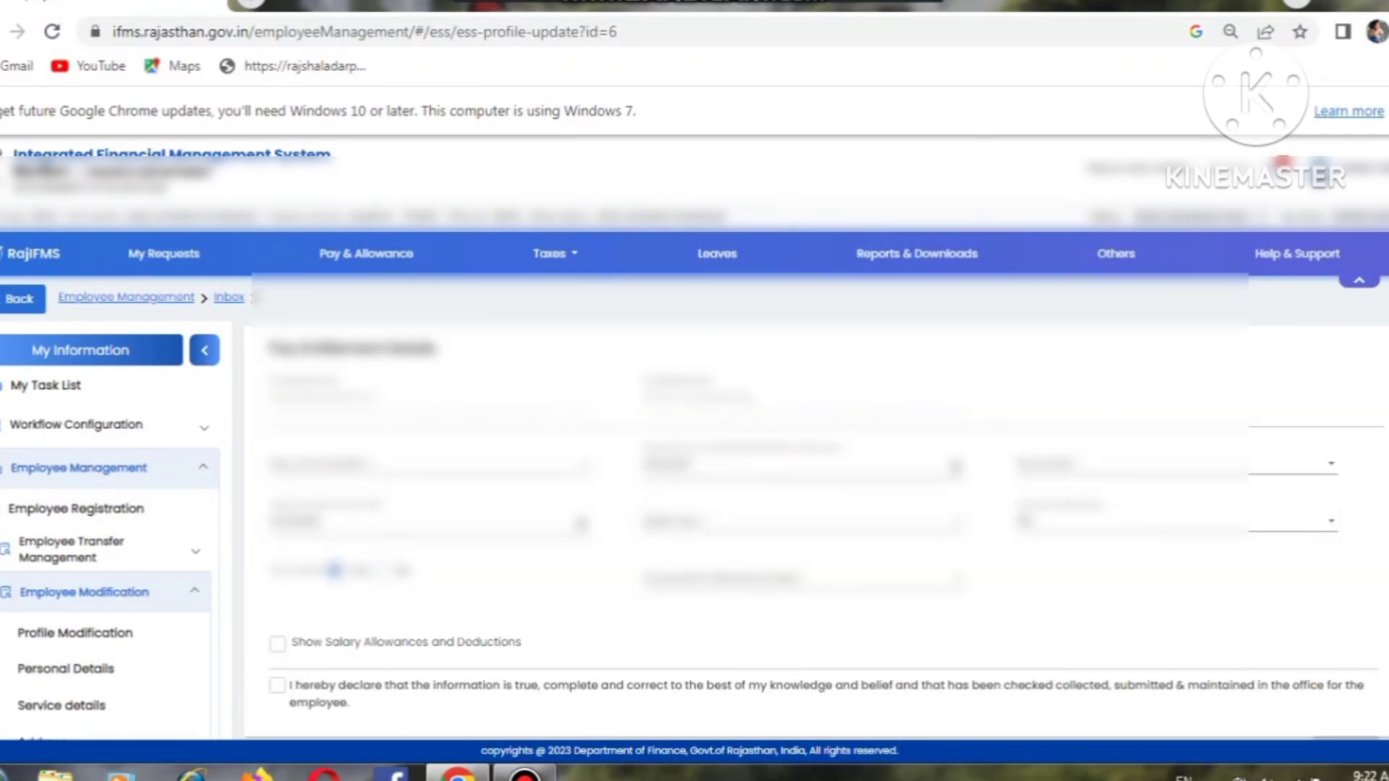
pyautogui.scroll(-2, 694, 507)
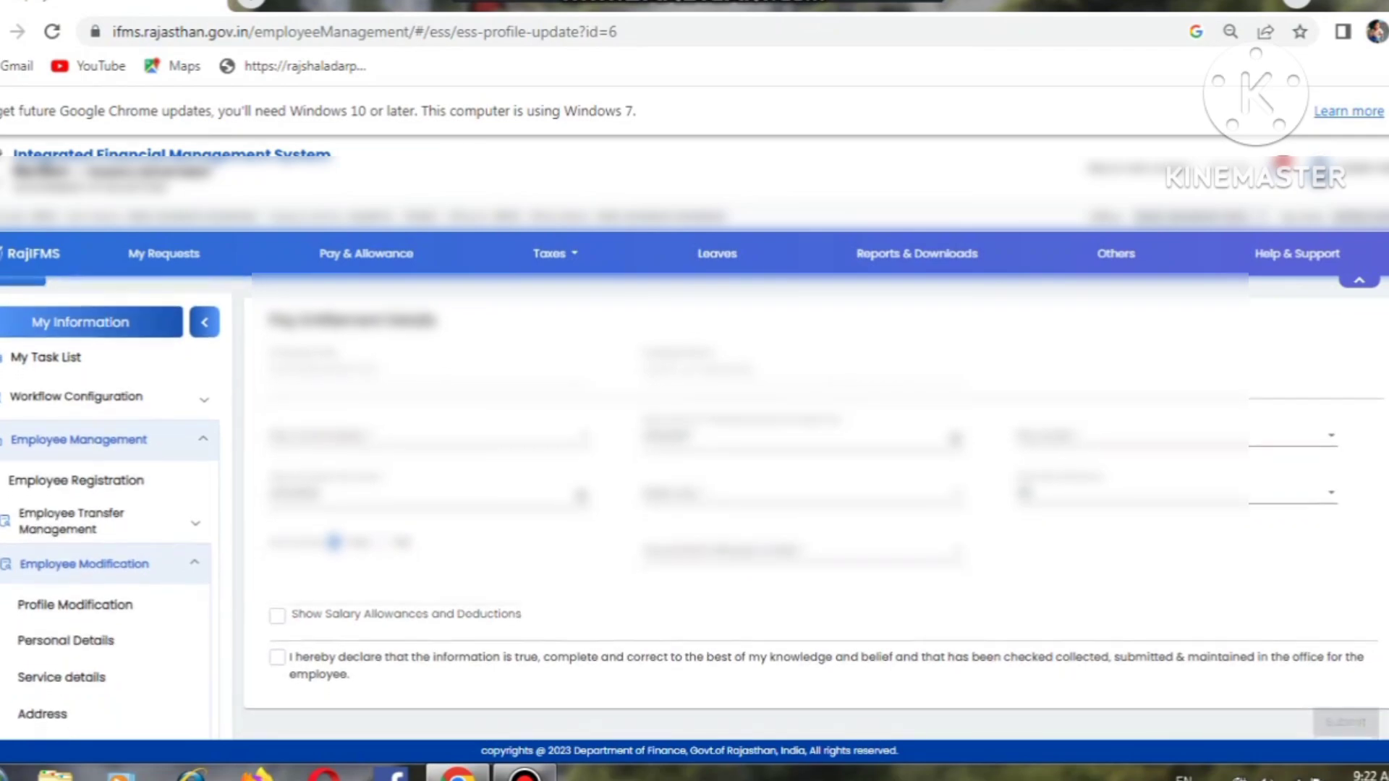
pyautogui.scroll(-1, 571, 562)
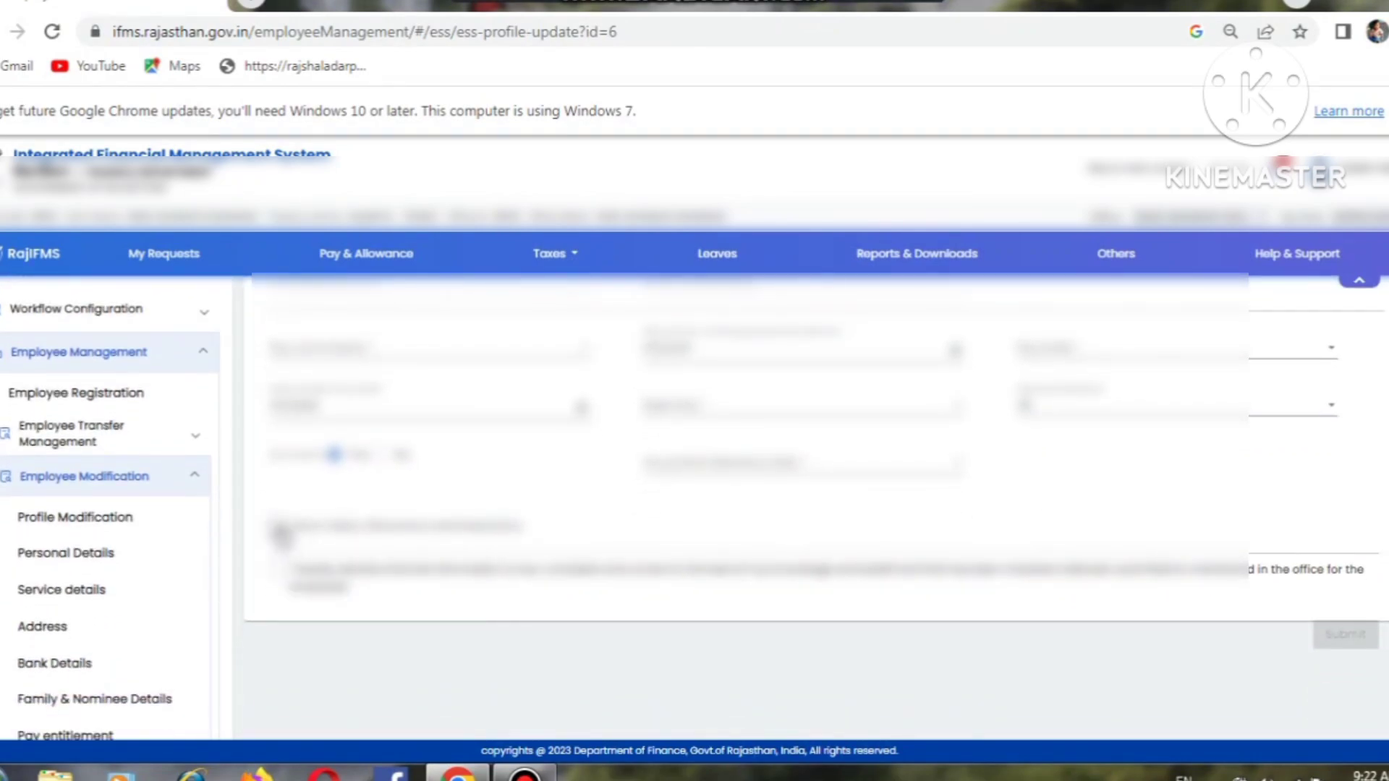
pyautogui.click(278, 527)
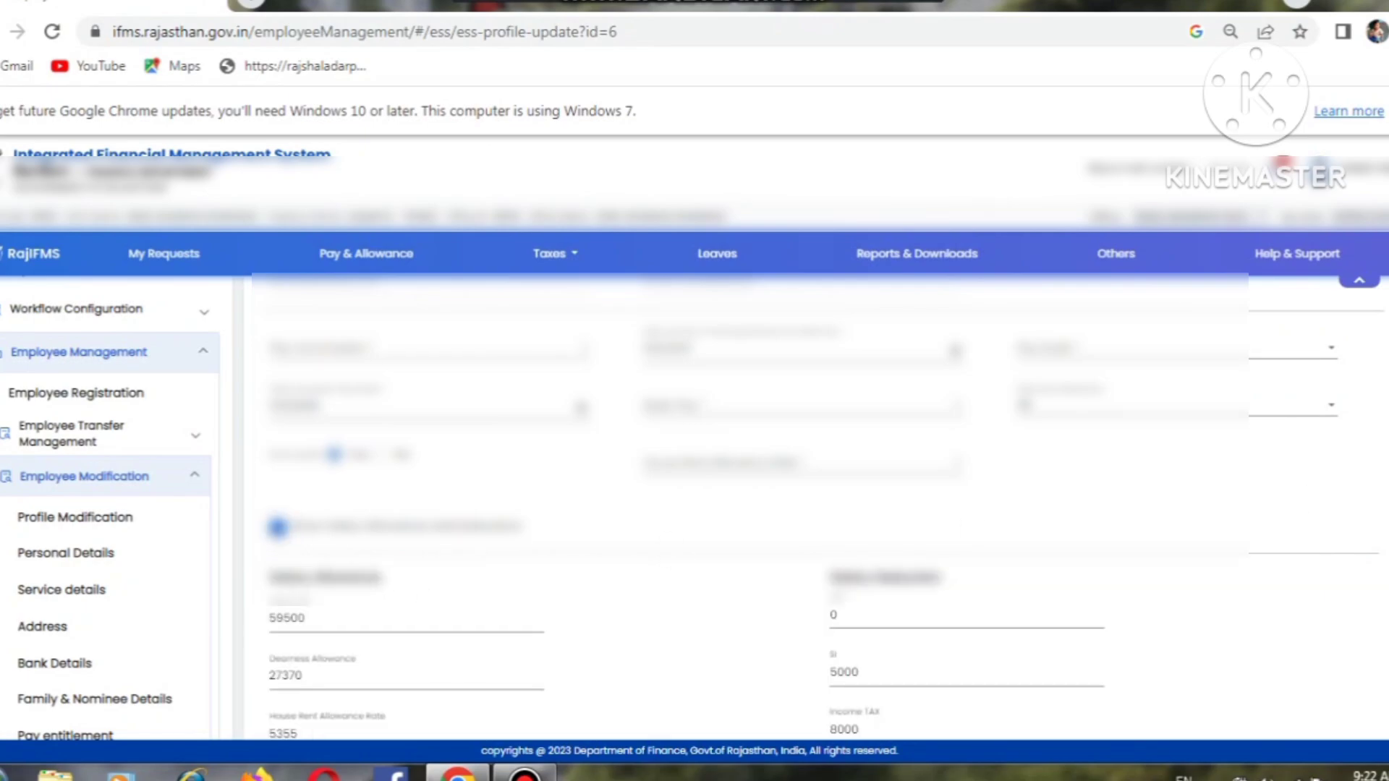
# Step: Tick the declaration below the allowances (gross 92225, net 79225) to enable Submit
pyautogui.scroll(-4, 694, 507)
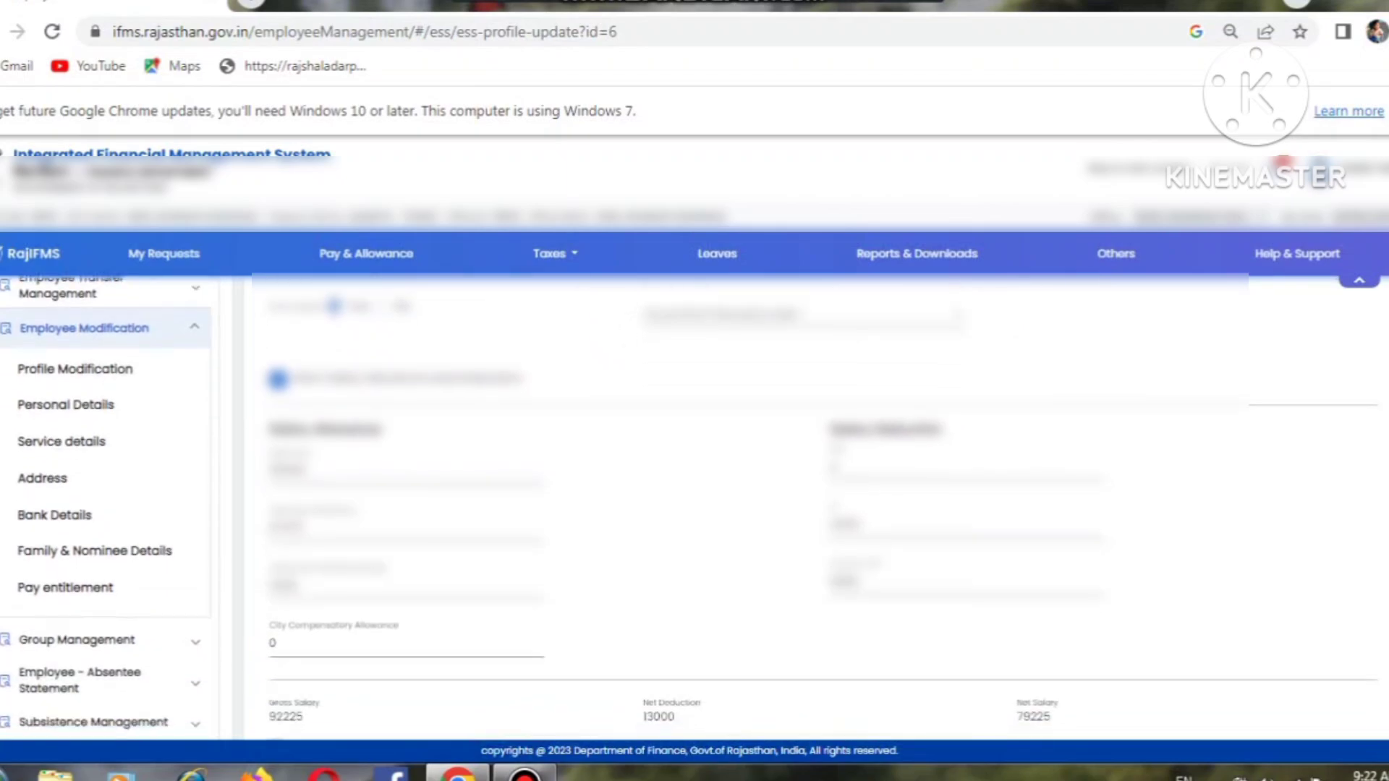
pyautogui.scroll(-2, 694, 506)
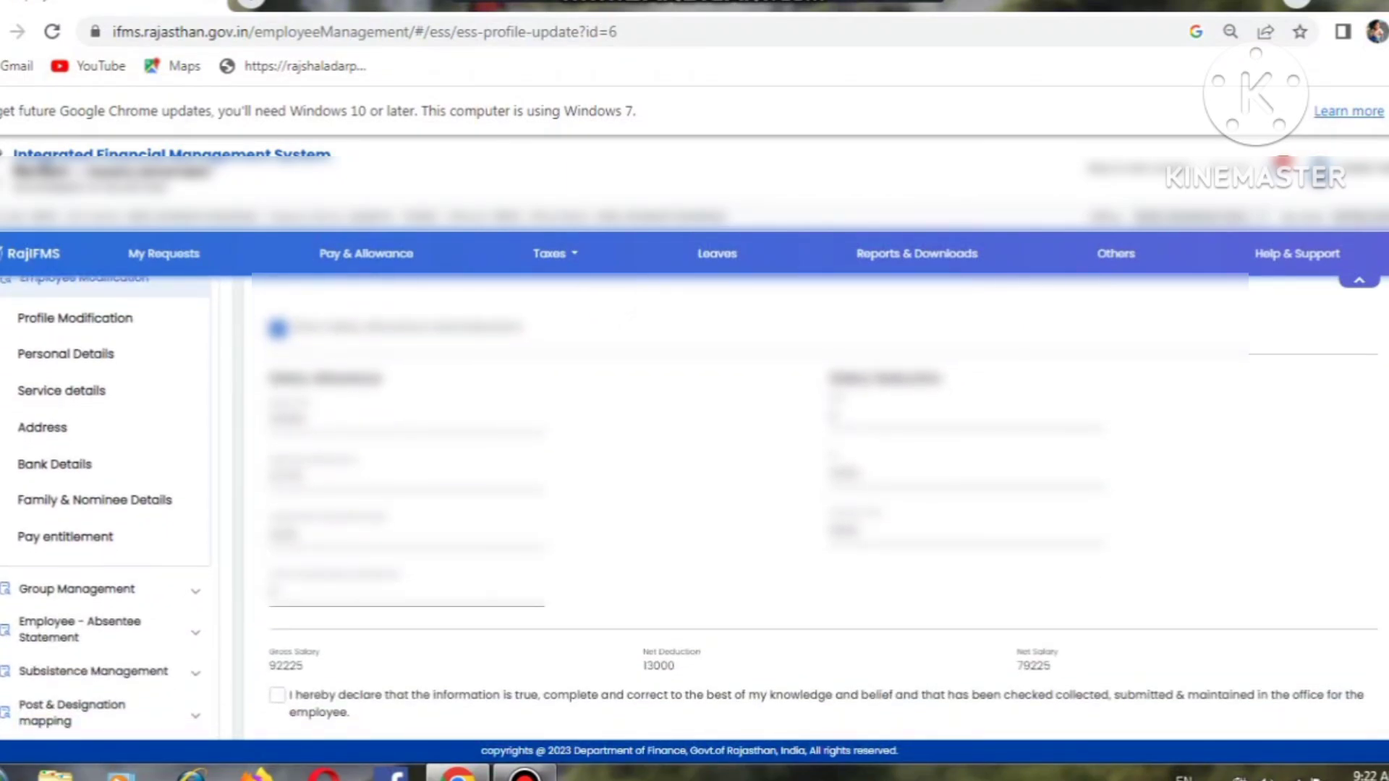
pyautogui.scroll(-1, 694, 507)
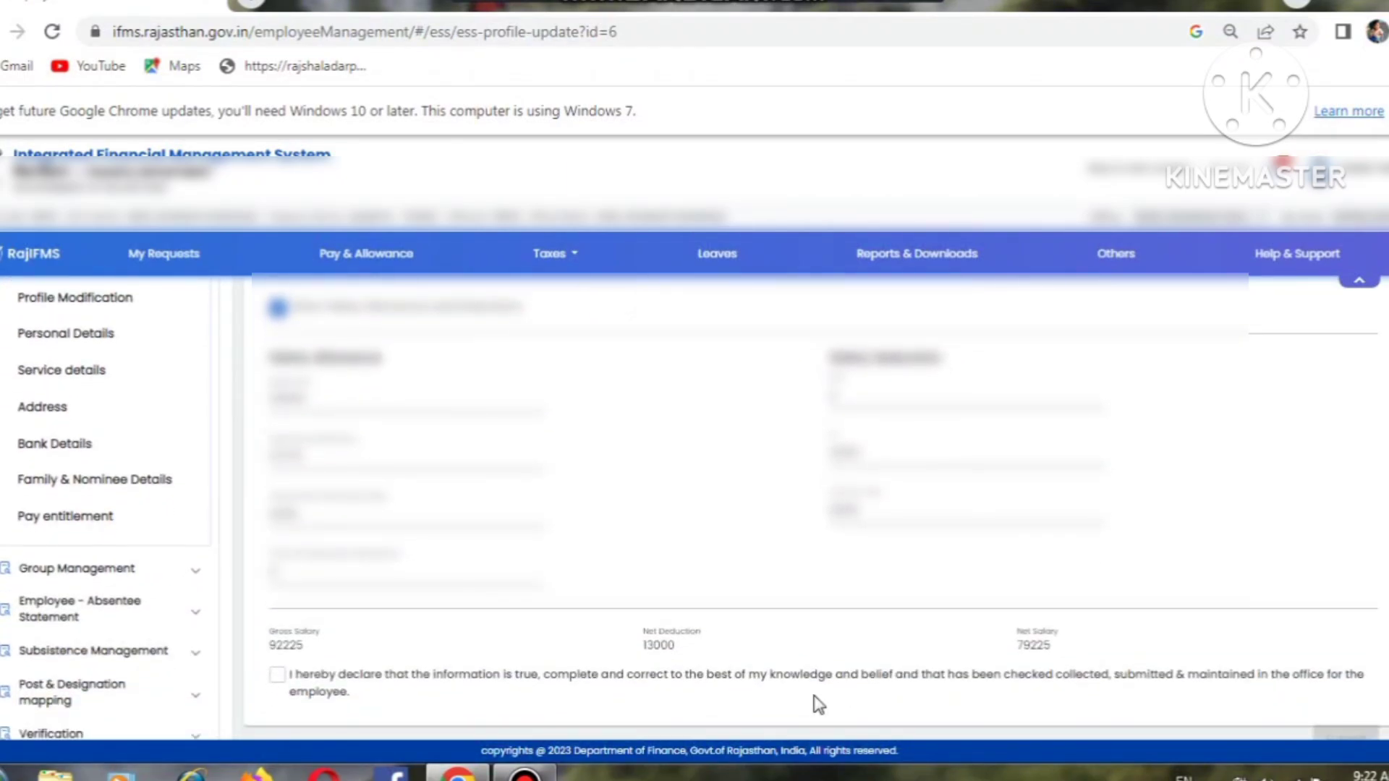
pyautogui.click(277, 675)
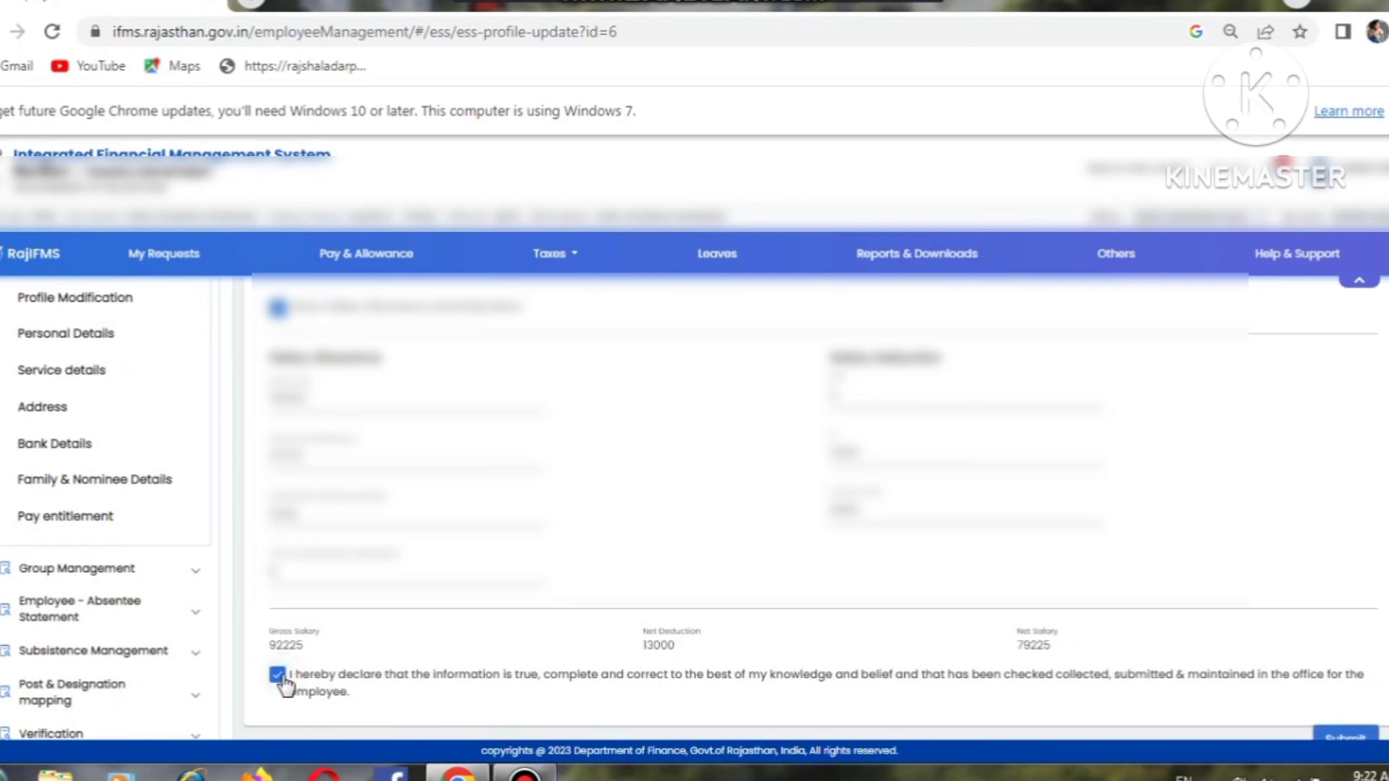